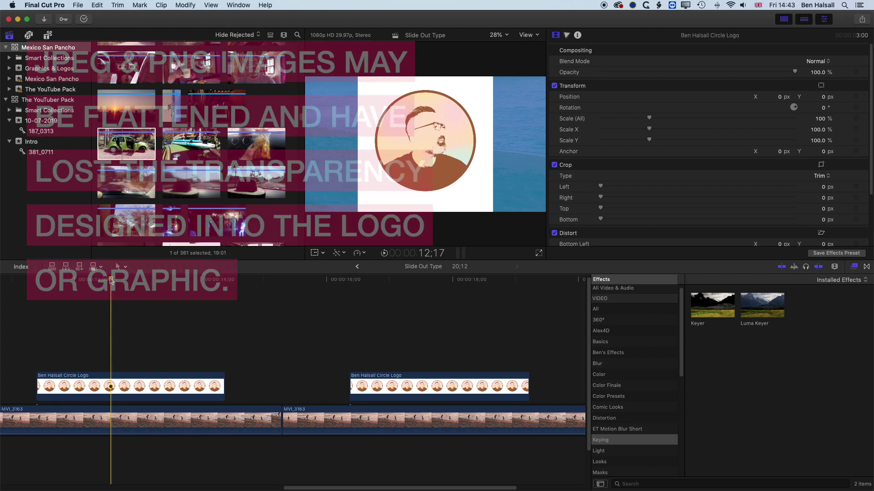
- Move the playhead to frame 12;10 in the first logo clip
{"action": "left_click", "coordinate": [103, 280]}
{"action": "left_click_drag", "start_coordinate": [103, 280], "coordinate": [99, 281]}
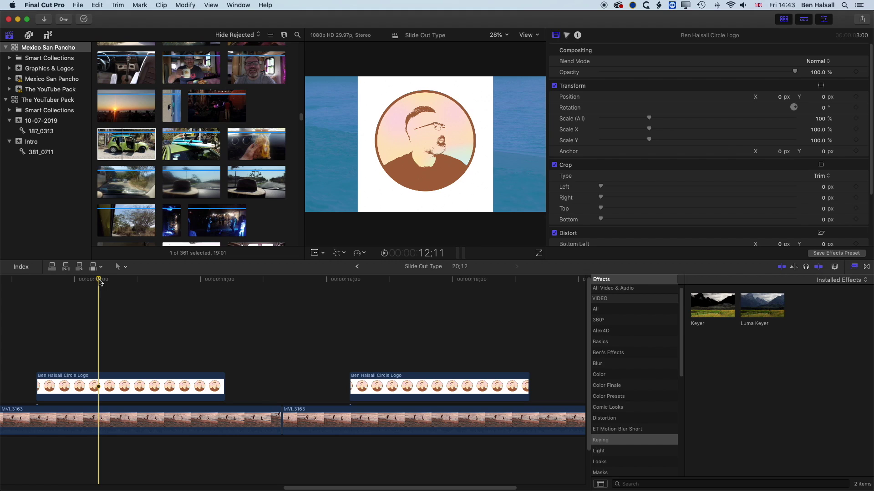
{"action": "left_click_drag", "start_coordinate": [100, 281], "coordinate": [95, 281]}
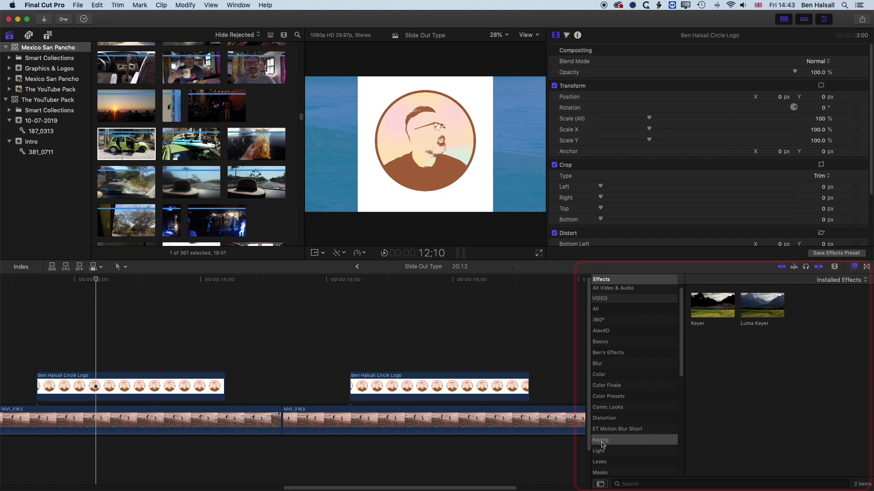
- Show the Masks category in the Effects browser instead of Keying
{"action": "scroll", "coordinate": [623, 445], "scroll_direction": "down", "scroll_amount": 1}
{"action": "scroll", "coordinate": [623, 445], "scroll_direction": "down", "scroll_amount": 4}
{"action": "left_click", "coordinate": [604, 423]}
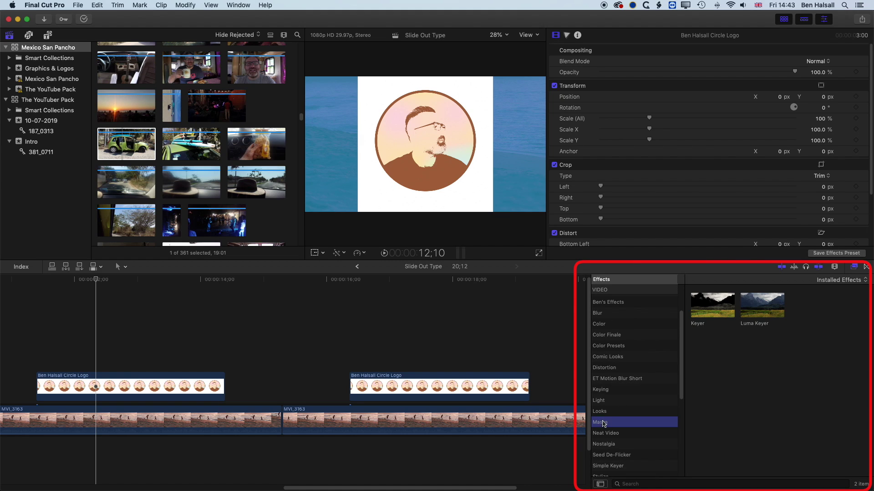
{"action": "left_click", "coordinate": [604, 391]}
{"action": "left_click", "coordinate": [606, 422]}
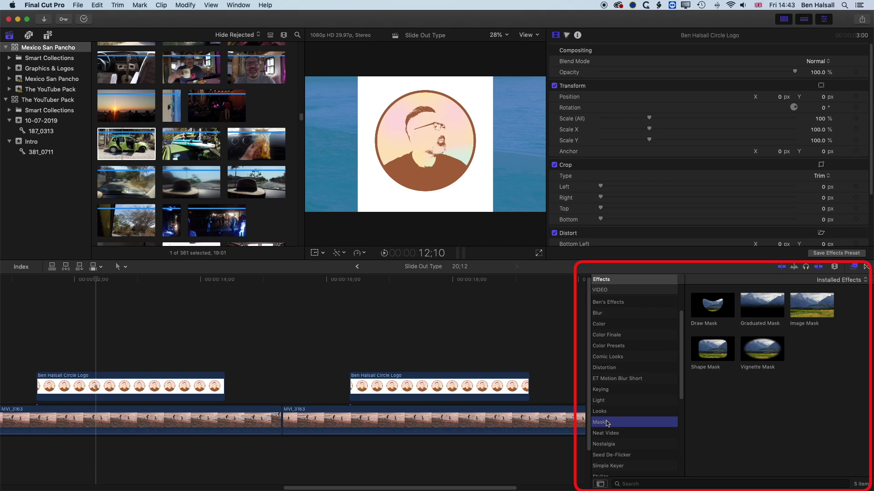
{"action": "left_click", "coordinate": [502, 318]}
- Reset the window layout to the Default workspace
{"action": "left_click", "coordinate": [239, 5]}
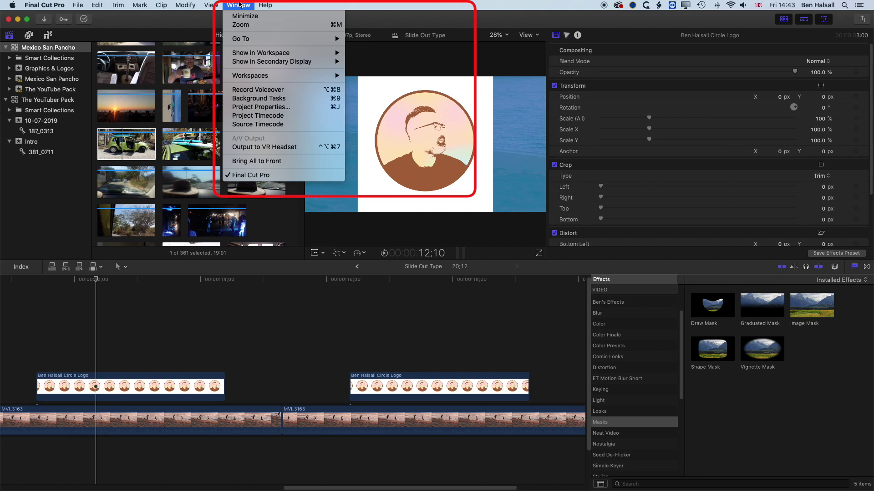
{"action": "mouse_move", "coordinate": [251, 74]}
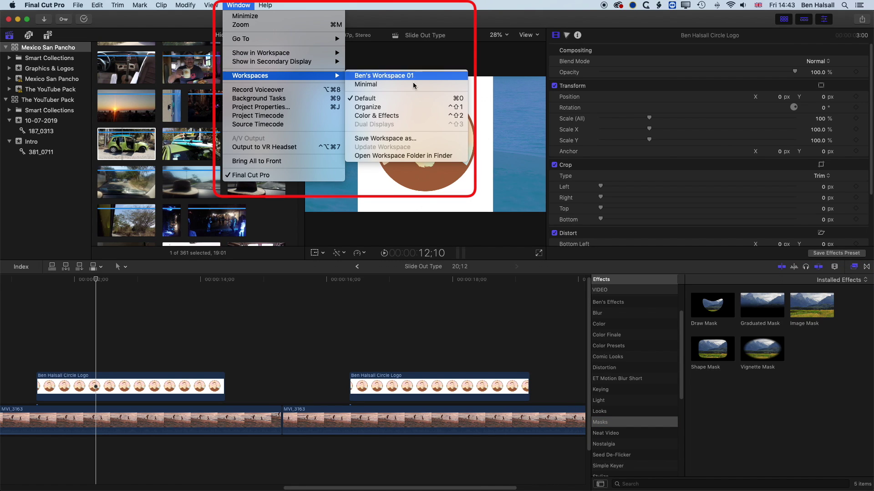
{"action": "left_click", "coordinate": [383, 100]}
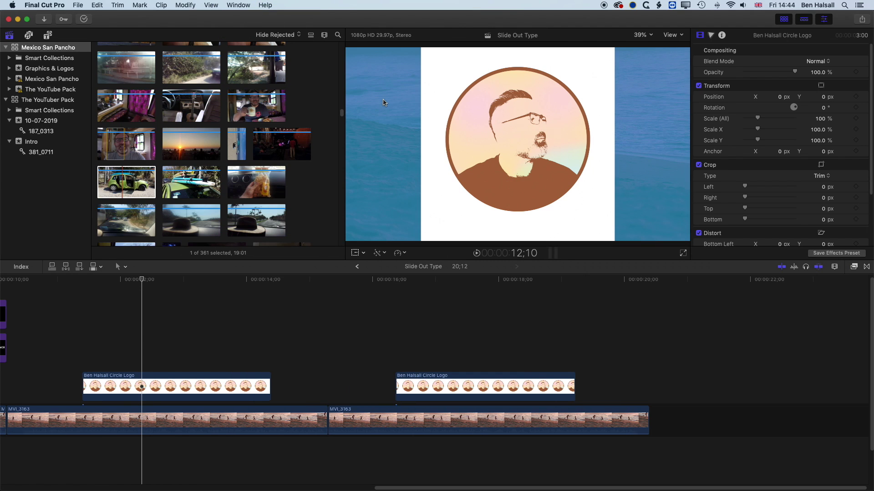
- Reopen the Effects browser and show the Keying category
{"action": "left_click", "coordinate": [854, 268]}
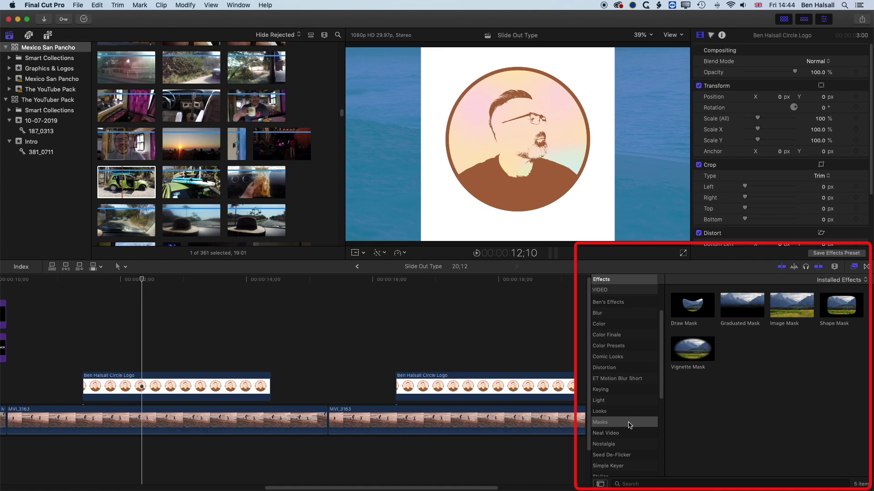
{"action": "scroll", "coordinate": [625, 422], "scroll_direction": "down", "scroll_amount": 1}
{"action": "left_click", "coordinate": [611, 380]}
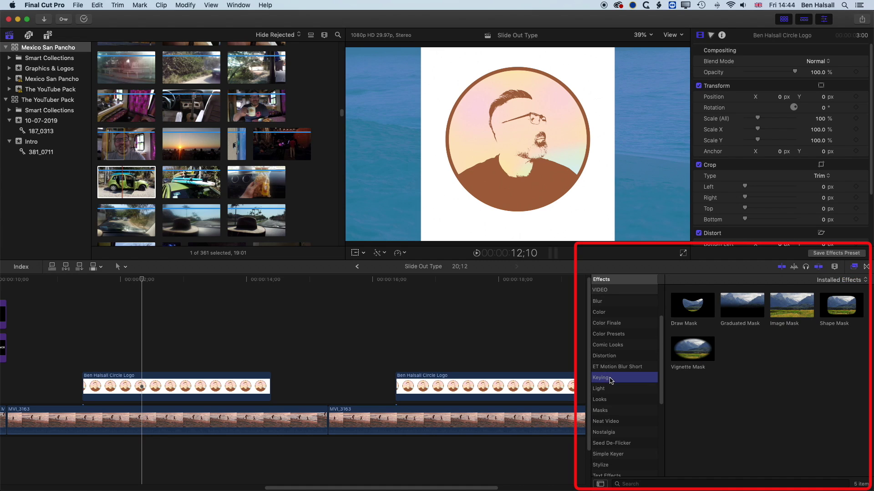
{"action": "left_click", "coordinate": [612, 409]}
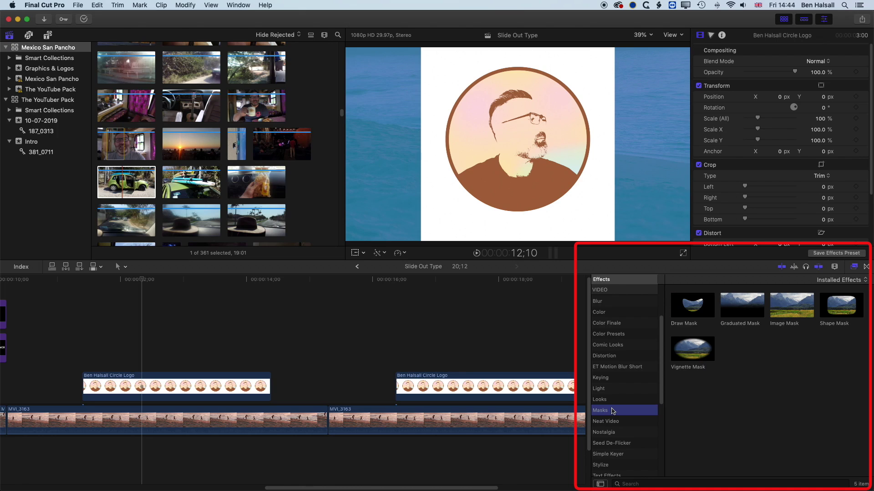
{"action": "left_click", "coordinate": [611, 382]}
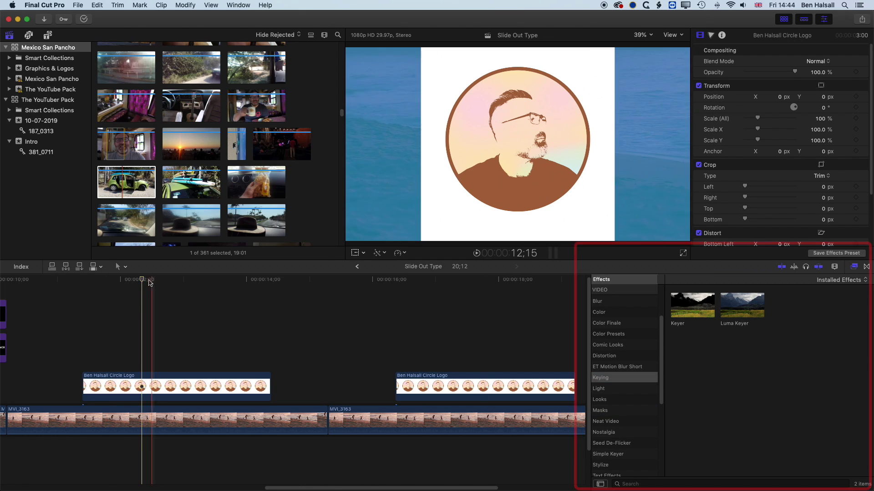
- Move the playhead to 12;29, select the first circle logo clip and preview Luma Keyer
{"action": "left_click", "coordinate": [183, 282]}
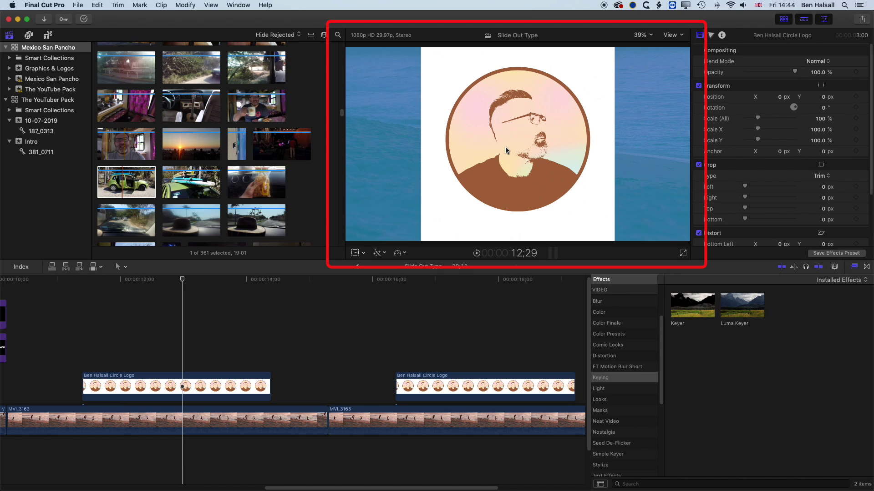
{"action": "left_click", "coordinate": [163, 387]}
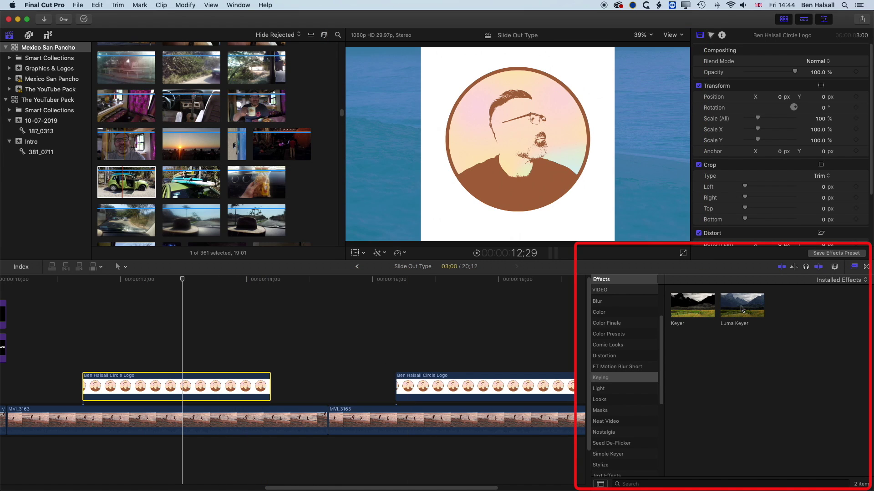
{"action": "left_click", "coordinate": [729, 313]}
- Apply Luma Keyer to the first logo clip, adjust its luma range and turn on Invert
{"action": "left_click_drag", "start_coordinate": [737, 308], "coordinate": [174, 390]}
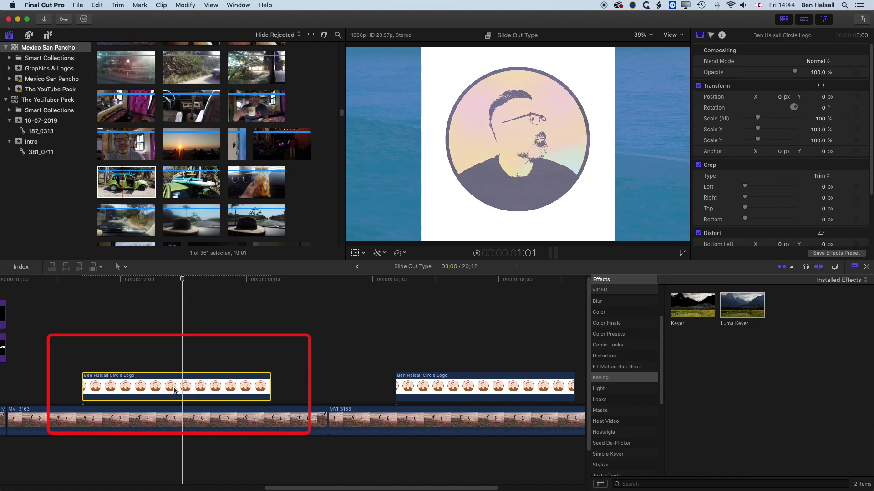
{"action": "mouse_move", "coordinate": [186, 285]}
{"action": "left_mouse_down"}
{"action": "mouse_move", "coordinate": [195, 282]}
{"action": "mouse_move", "coordinate": [187, 282]}
{"action": "left_mouse_up"}
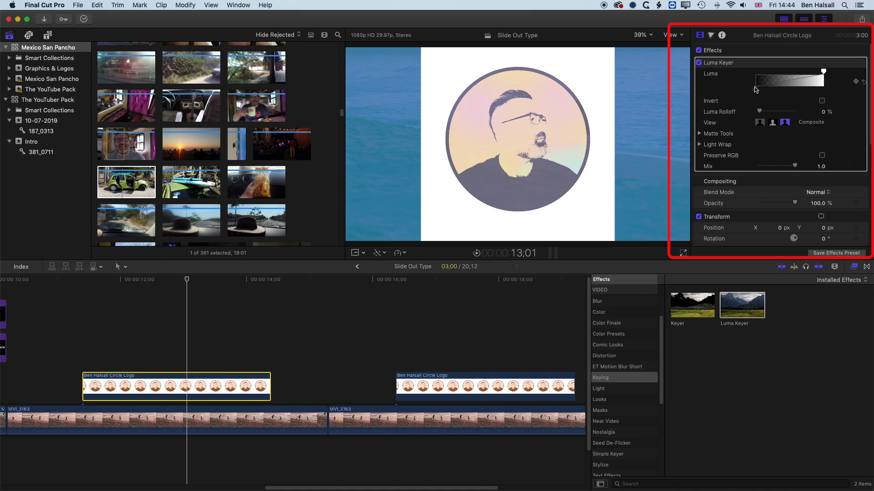
{"action": "left_click_drag", "start_coordinate": [757, 93], "coordinate": [817, 93]}
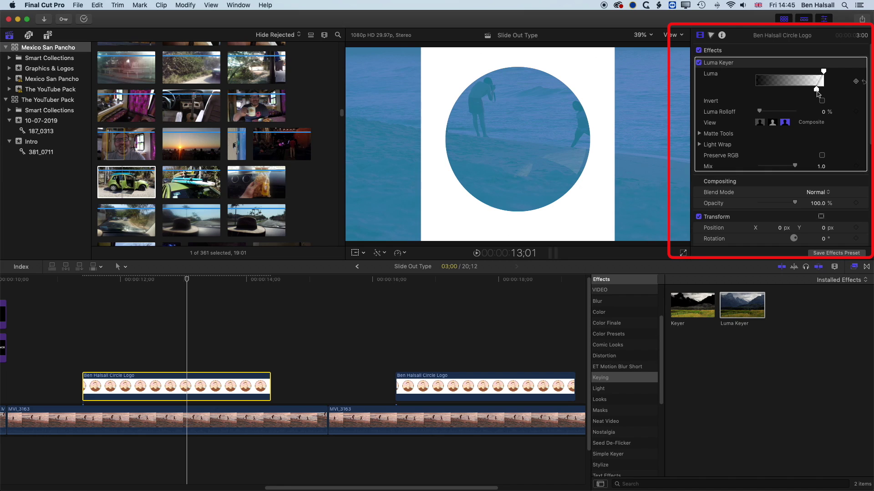
{"action": "left_click_drag", "start_coordinate": [818, 89], "coordinate": [819, 90]}
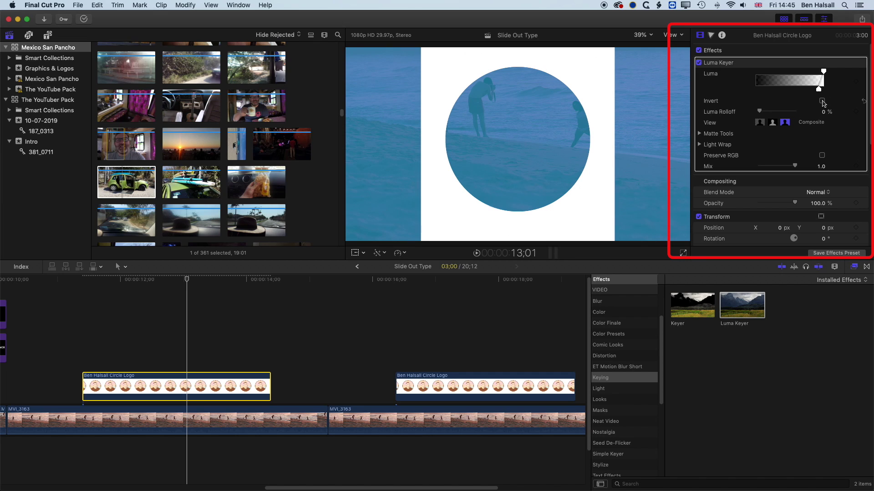
{"action": "left_click", "coordinate": [822, 101]}
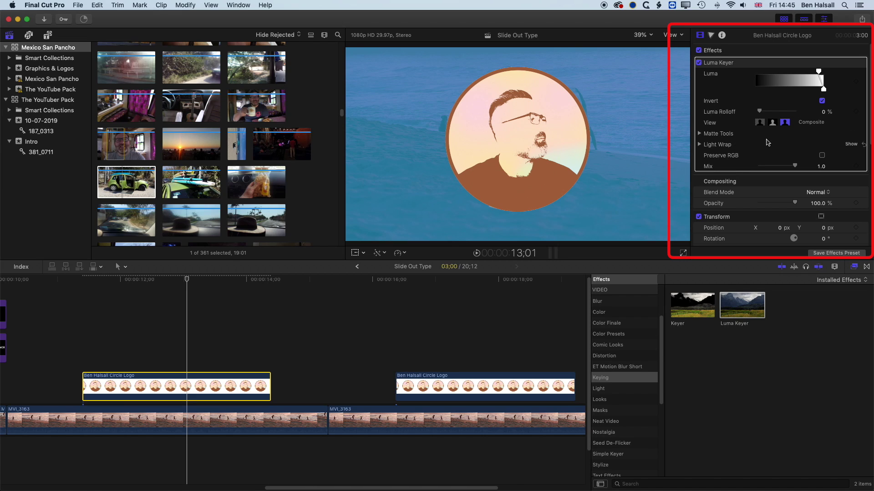
{"action": "scroll", "coordinate": [767, 143], "scroll_direction": "down", "scroll_amount": 3}
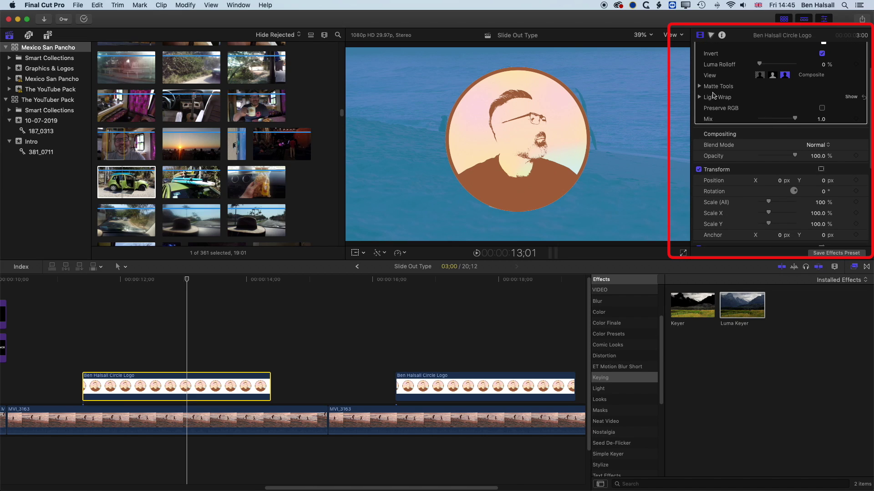
- In Matte Tools set Shrink/Expand to 2.0, adjust the Levels midpoint, and view the Matte
{"action": "left_click", "coordinate": [700, 92]}
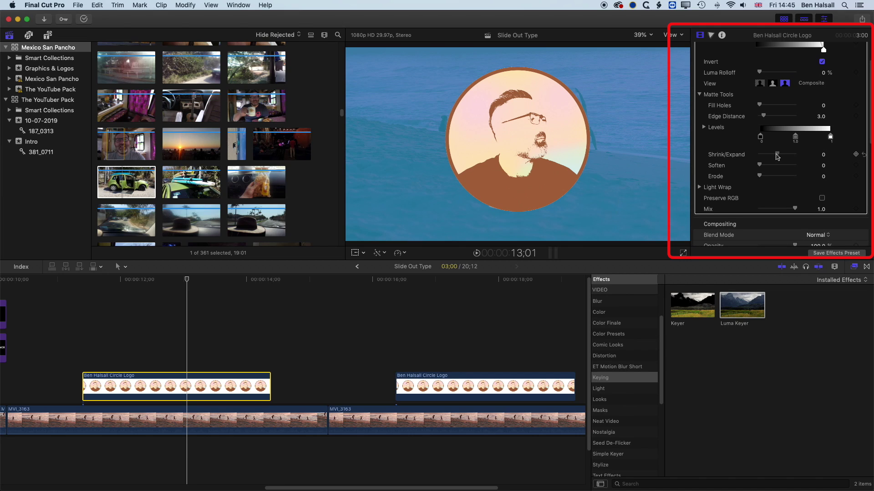
{"action": "left_click_drag", "start_coordinate": [777, 157], "coordinate": [782, 157]}
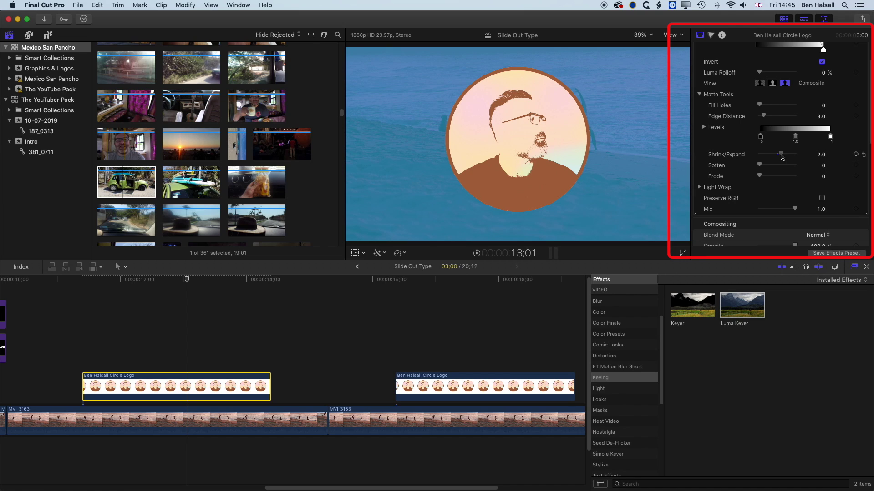
{"action": "mouse_move", "coordinate": [781, 157]}
{"action": "left_mouse_down"}
{"action": "mouse_move", "coordinate": [766, 157]}
{"action": "mouse_move", "coordinate": [782, 157]}
{"action": "left_mouse_up"}
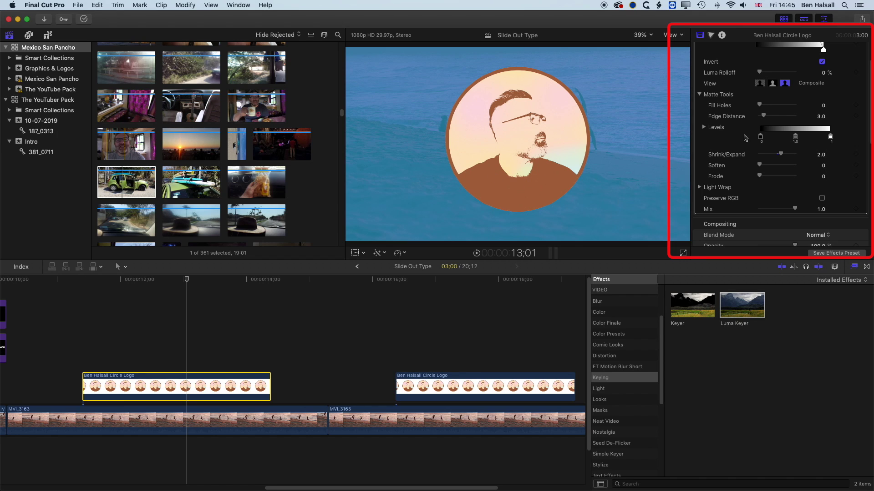
{"action": "mouse_move", "coordinate": [759, 166]}
{"action": "left_mouse_down"}
{"action": "mouse_move", "coordinate": [773, 166]}
{"action": "mouse_move", "coordinate": [757, 166]}
{"action": "left_mouse_up"}
{"action": "mouse_move", "coordinate": [796, 138]}
{"action": "left_mouse_down"}
{"action": "mouse_move", "coordinate": [785, 138]}
{"action": "mouse_move", "coordinate": [817, 139]}
{"action": "mouse_move", "coordinate": [791, 139]}
{"action": "left_mouse_up"}
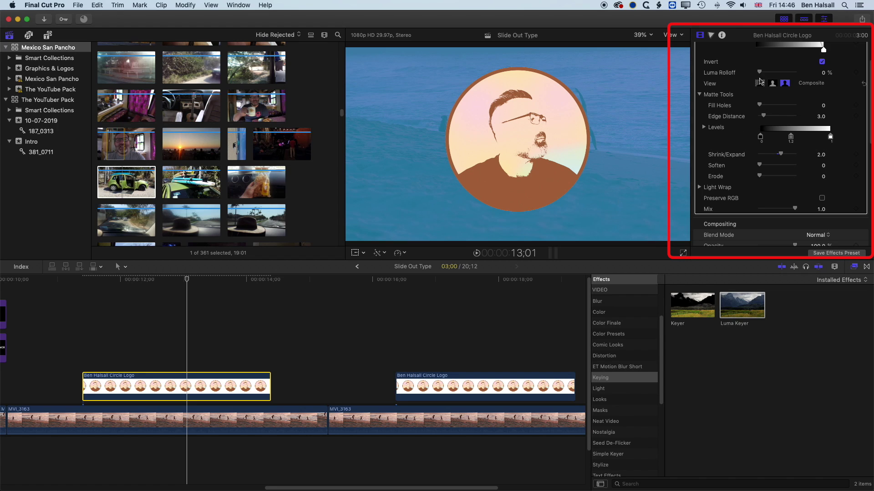
{"action": "left_click", "coordinate": [774, 86]}
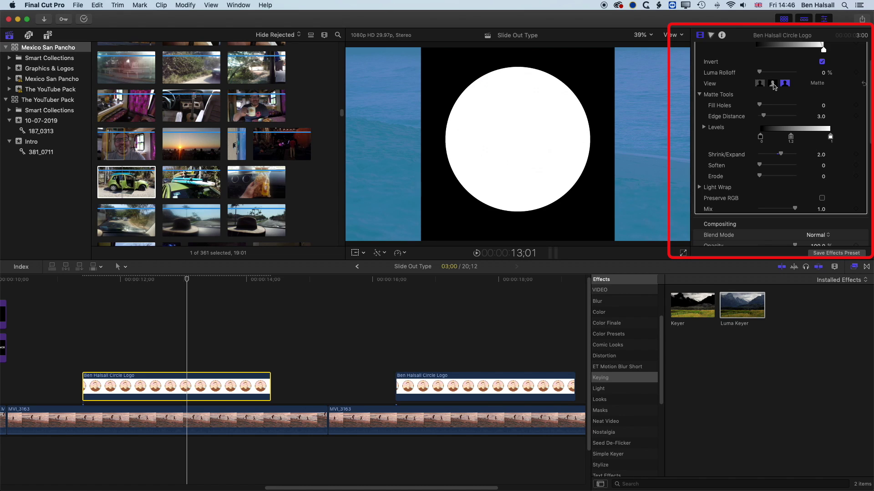
{"action": "left_click", "coordinate": [760, 83]}
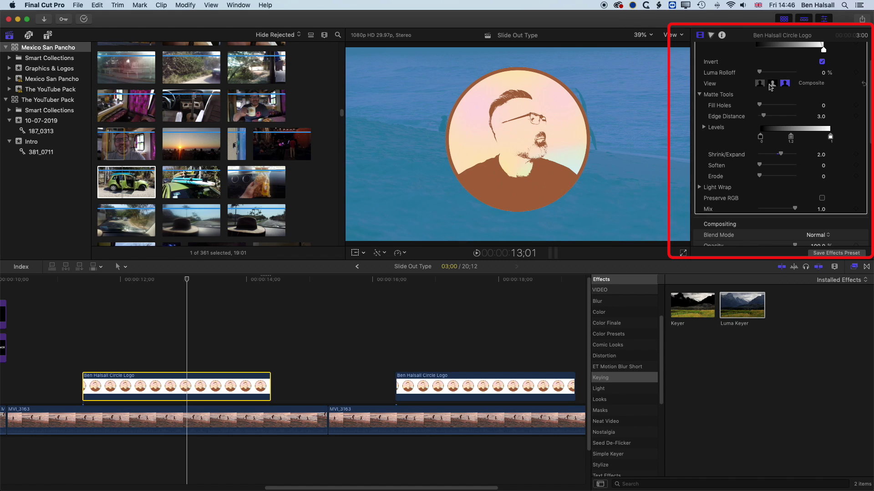
{"action": "left_click", "coordinate": [772, 87]}
{"action": "left_click", "coordinate": [761, 86]}
{"action": "left_click", "coordinate": [773, 87]}
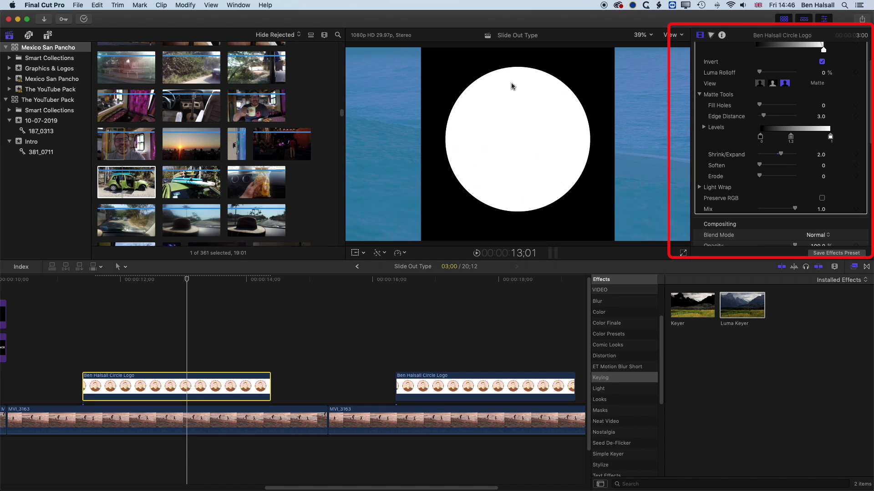
{"action": "left_click", "coordinate": [760, 84]}
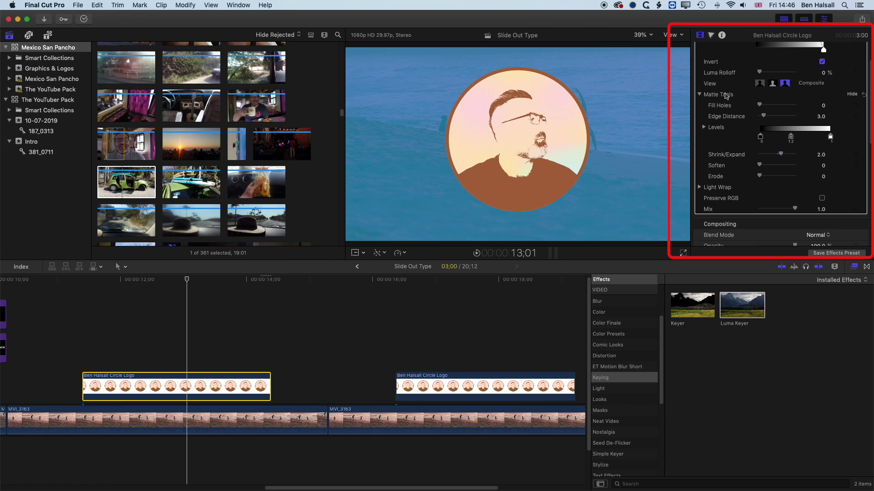
{"action": "left_click", "coordinate": [356, 253]}
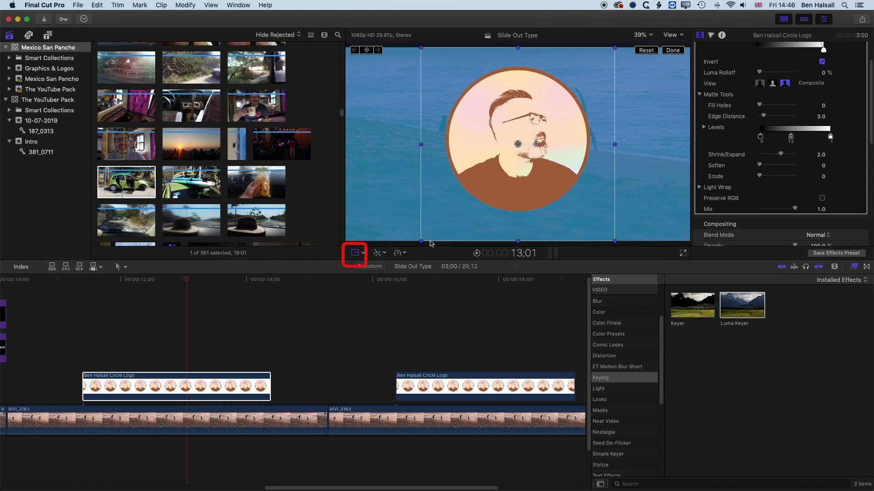
- Scale the first logo down, move it to the upper left and rotate it slightly
{"action": "left_click_drag", "start_coordinate": [450, 204], "coordinate": [457, 202]}
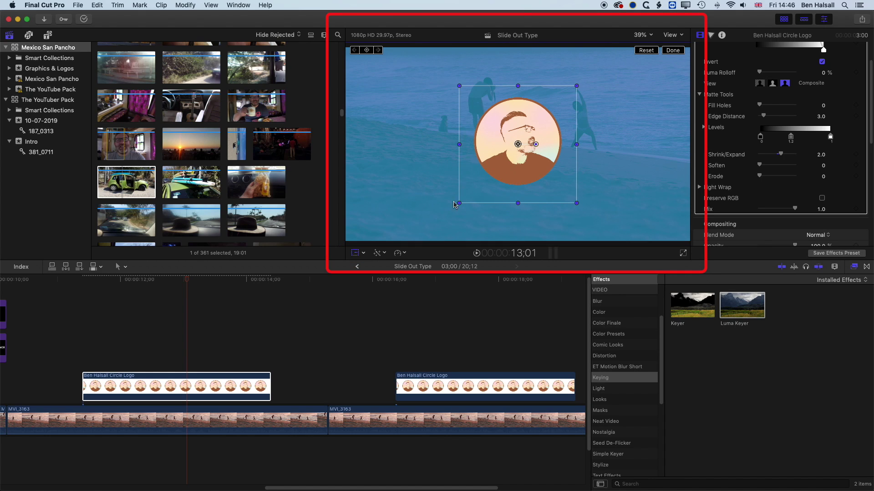
{"action": "mouse_move", "coordinate": [515, 143]}
{"action": "left_mouse_down"}
{"action": "mouse_move", "coordinate": [439, 133]}
{"action": "mouse_move", "coordinate": [426, 108]}
{"action": "left_mouse_up"}
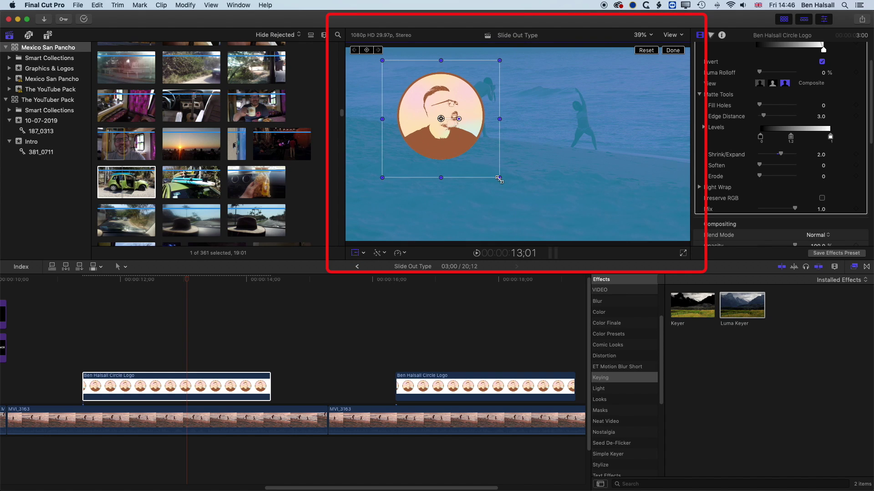
{"action": "left_click_drag", "start_coordinate": [499, 179], "coordinate": [484, 166]}
{"action": "left_click_drag", "start_coordinate": [459, 119], "coordinate": [450, 127]}
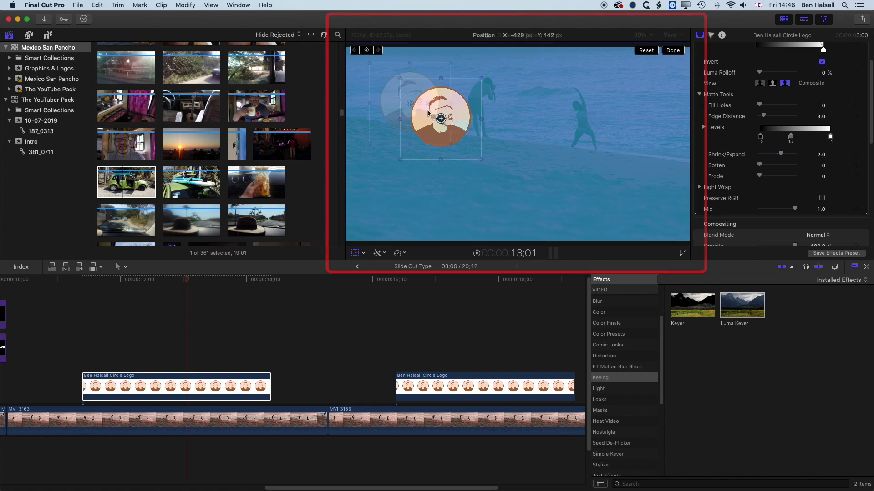
- Move the playhead to 16;23 on the second logo clip and select it
{"action": "left_click", "coordinate": [439, 279]}
{"action": "left_click_drag", "start_coordinate": [439, 282], "coordinate": [421, 280]}
{"action": "left_click", "coordinate": [440, 279]}
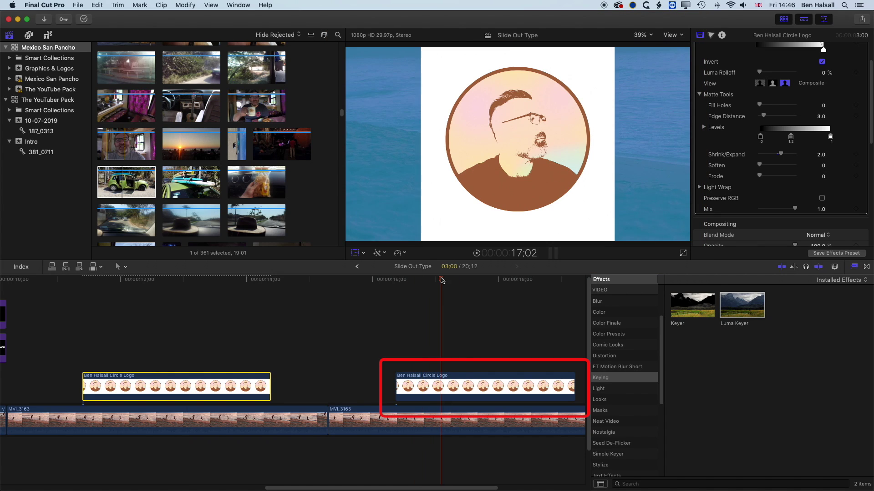
- Select the second logo clip, then preview Shape Mask from Masks and apply it
{"action": "left_click", "coordinate": [440, 386]}
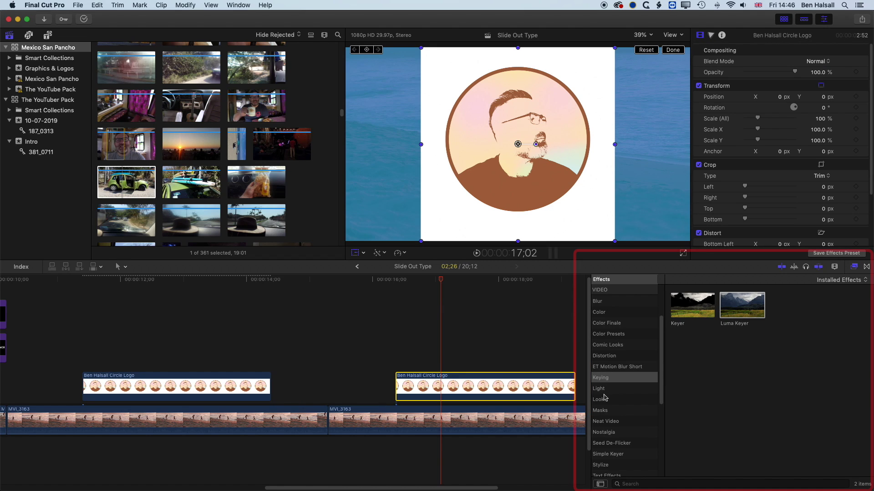
{"action": "left_click", "coordinate": [600, 410]}
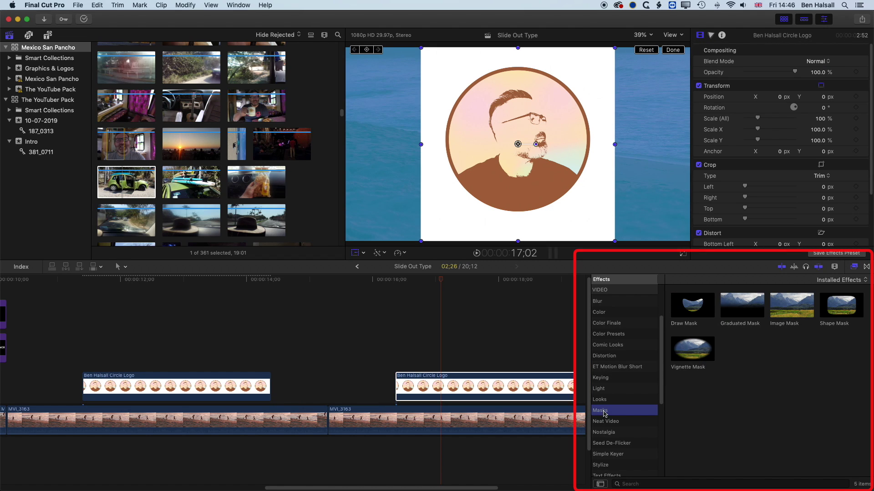
{"action": "left_click", "coordinate": [445, 280]}
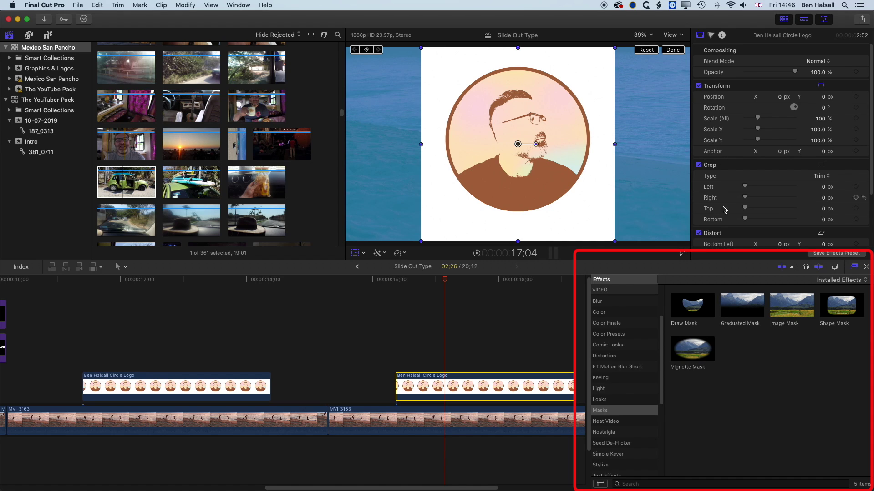
{"action": "left_click", "coordinate": [838, 309]}
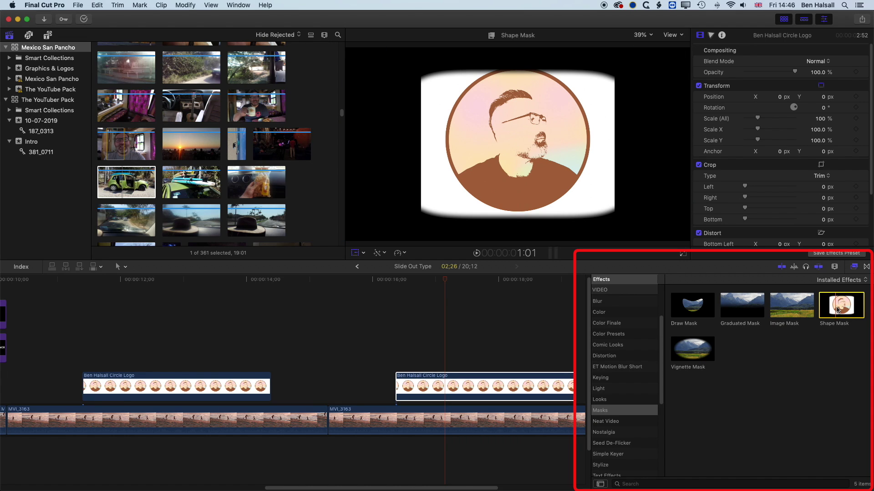
{"action": "left_click_drag", "start_coordinate": [837, 310], "coordinate": [469, 381]}
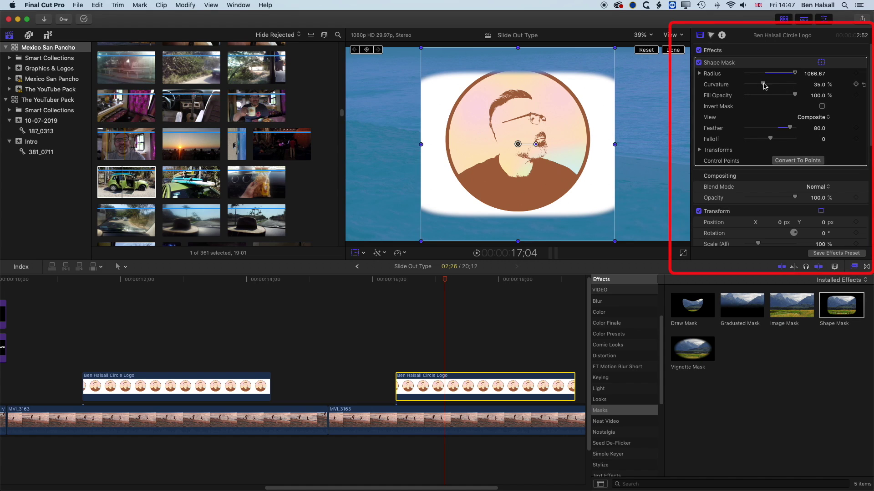
- Set the Shape Mask Curvature to 100% and Feather to 0 for a hard edge
{"action": "left_click_drag", "start_coordinate": [764, 87], "coordinate": [801, 87]}
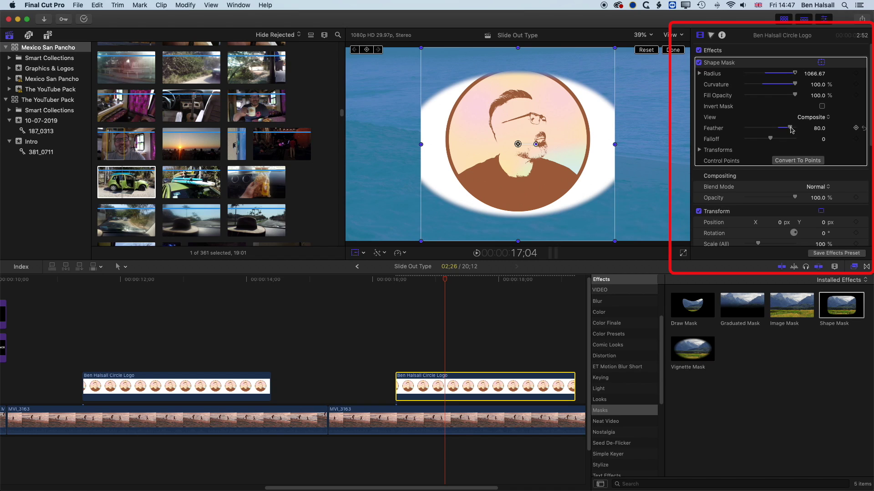
{"action": "left_click_drag", "start_coordinate": [789, 128], "coordinate": [780, 128]}
{"action": "left_click", "coordinate": [821, 129]}
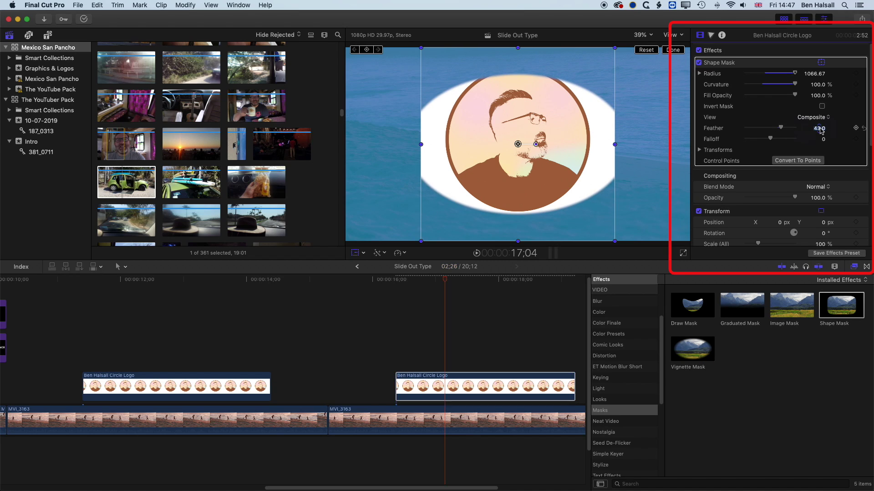
{"action": "type", "text": "0"}
{"action": "key", "text": "Tab"}
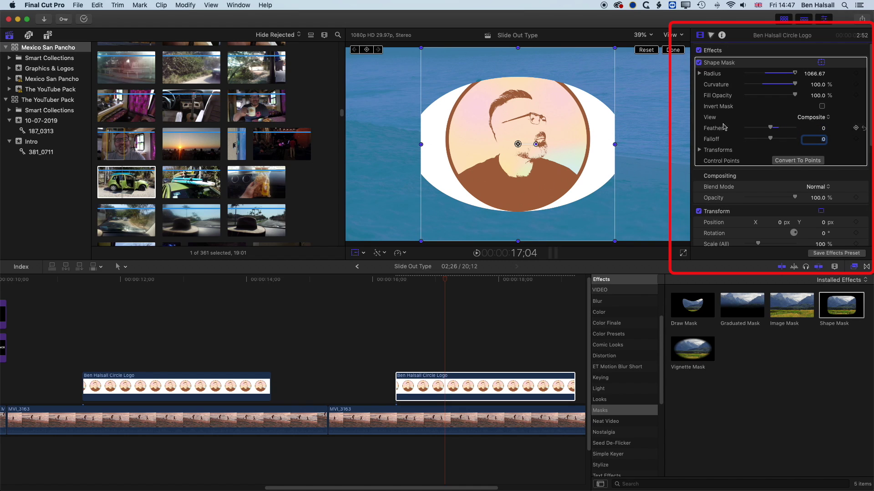
{"action": "left_click", "coordinate": [698, 73]}
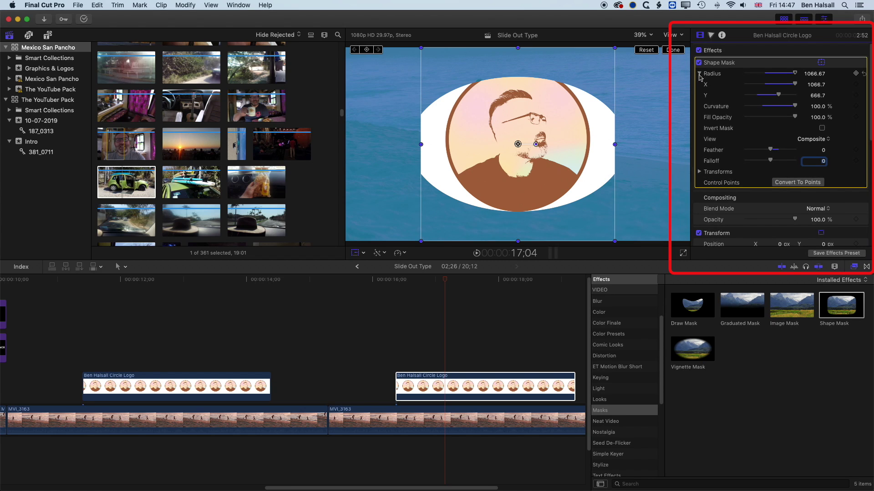
- Set the Shape Mask Radius X and Y both to 722 to make it circular
{"action": "left_click", "coordinate": [700, 73]}
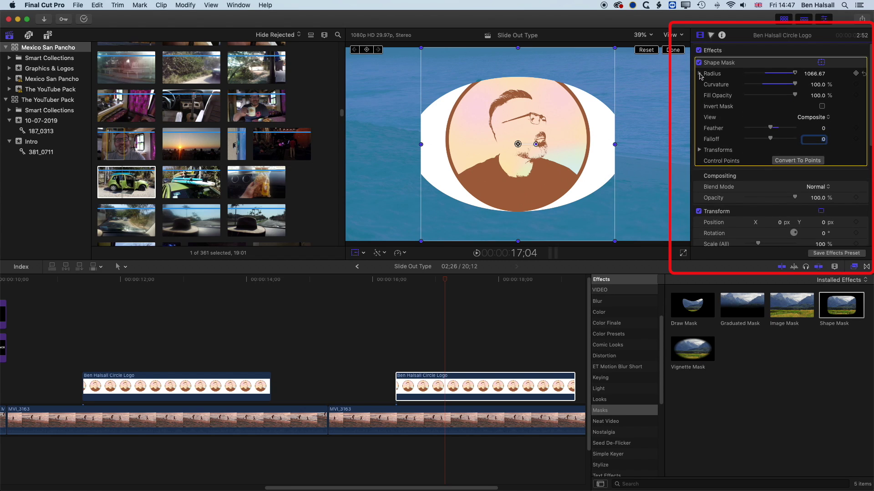
{"action": "left_click", "coordinate": [699, 74]}
{"action": "left_click", "coordinate": [699, 74]}
{"action": "left_click", "coordinate": [699, 73]}
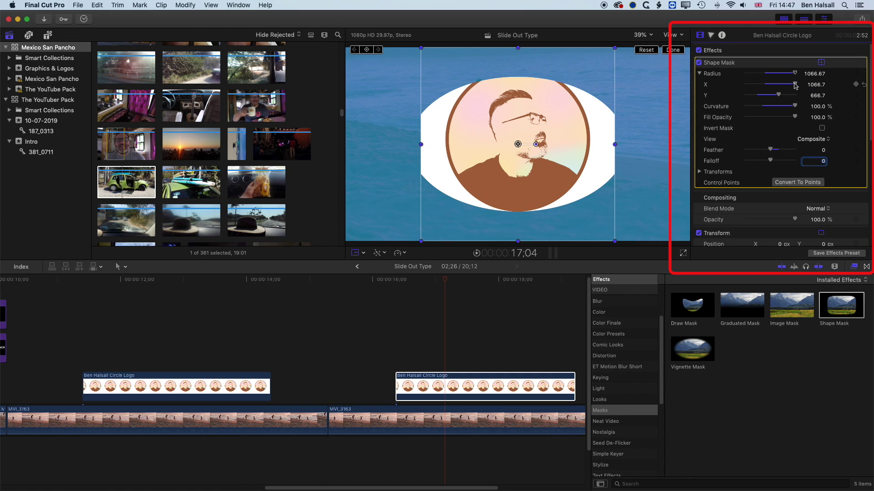
{"action": "mouse_move", "coordinate": [794, 84]}
{"action": "left_mouse_down"}
{"action": "mouse_move", "coordinate": [781, 86]}
{"action": "mouse_move", "coordinate": [783, 94]}
{"action": "left_mouse_up"}
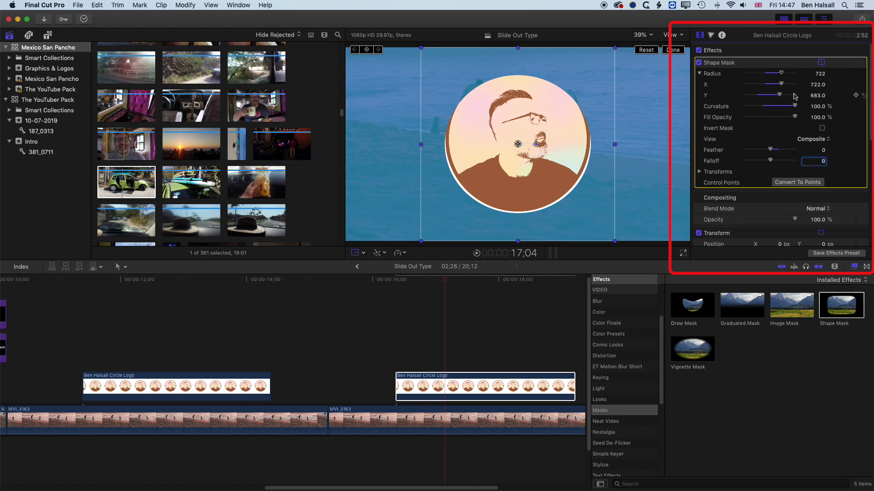
{"action": "left_click", "coordinate": [817, 85]}
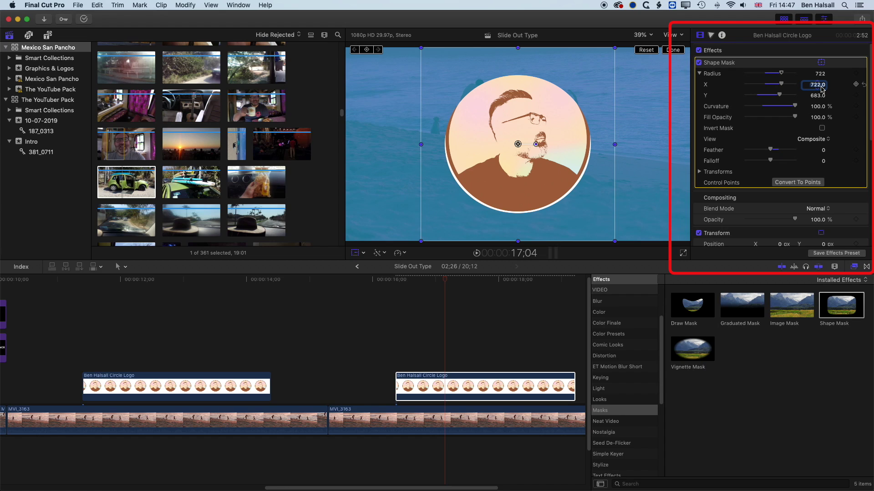
{"action": "type", "text": "722"}
{"action": "key", "text": "Tab"}
{"action": "type", "text": "722"}
{"action": "key", "text": "Tab"}
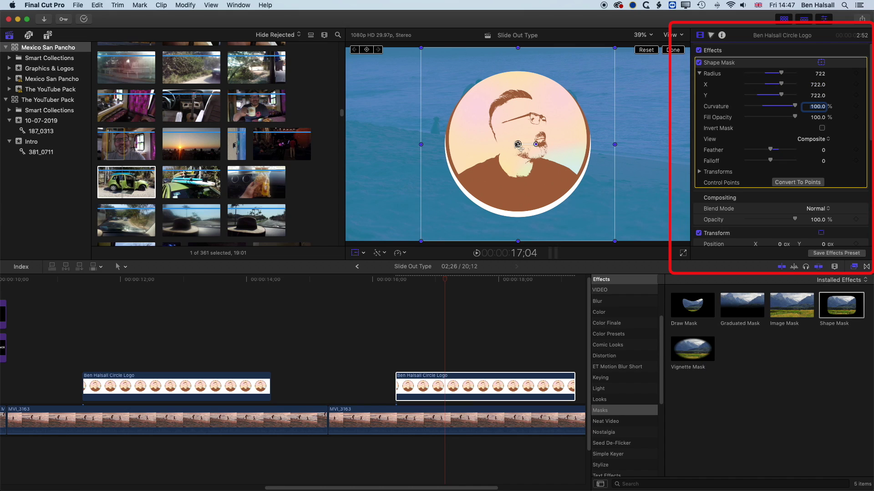
{"action": "left_click", "coordinate": [355, 253]}
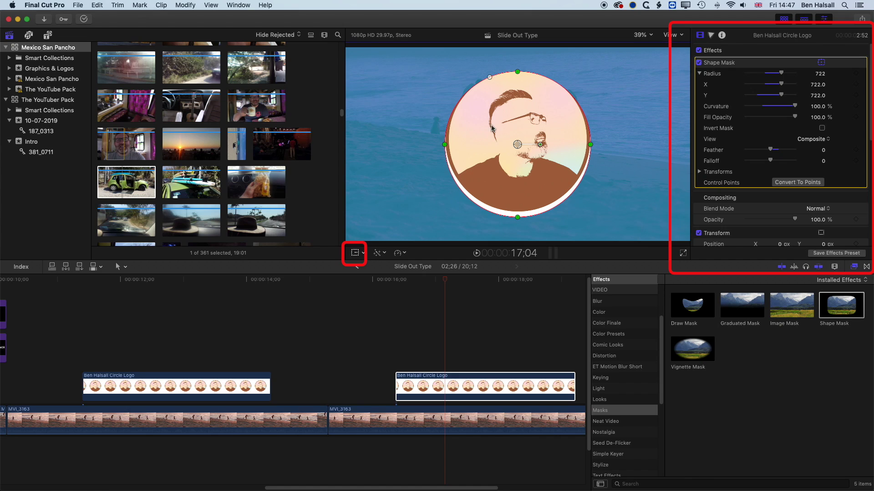
- Nudge the circular mask up slightly and set Radius X and Y to 720
{"action": "left_click_drag", "start_coordinate": [517, 146], "coordinate": [518, 142]}
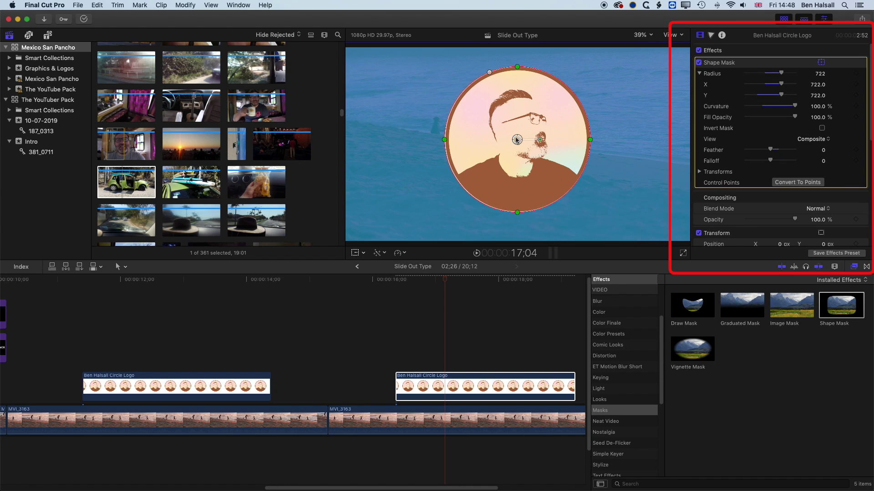
{"action": "left_click", "coordinate": [818, 86]}
{"action": "type", "text": "7"}
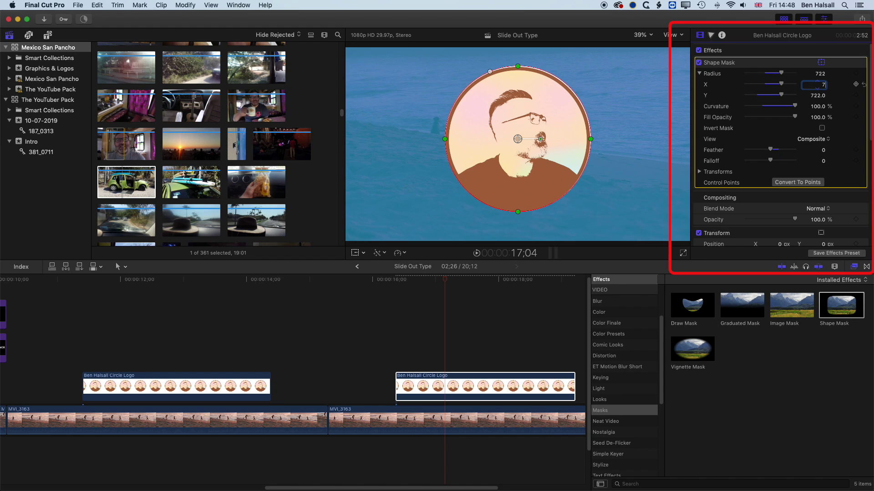
{"action": "type", "text": "20"}
{"action": "key", "text": "Tab"}
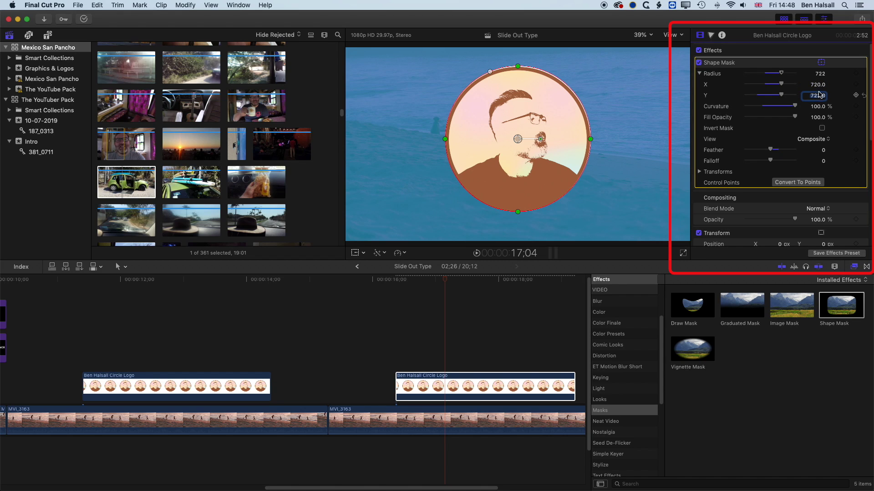
{"action": "type", "text": "720"}
{"action": "key", "text": "Tab"}
{"action": "left_click", "coordinate": [518, 141]}
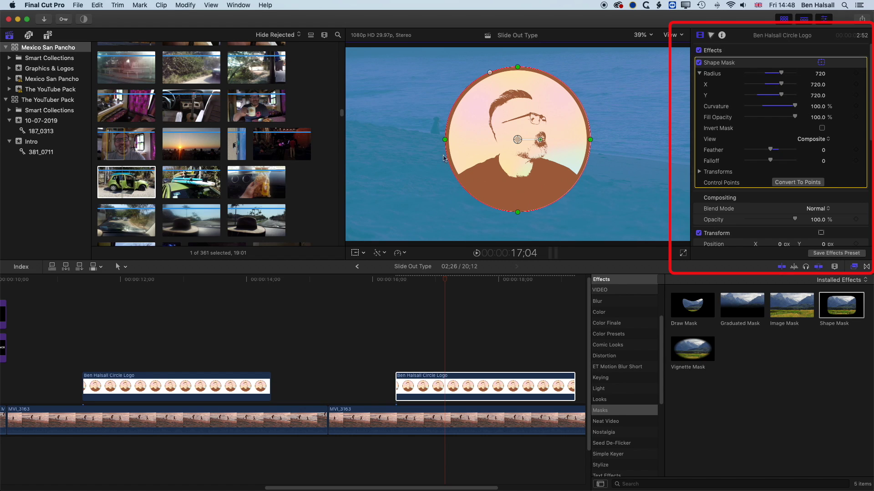
- Change the mask Radius X and Y to 719 and nudge the mask's position slightly
{"action": "left_click", "coordinate": [730, 200]}
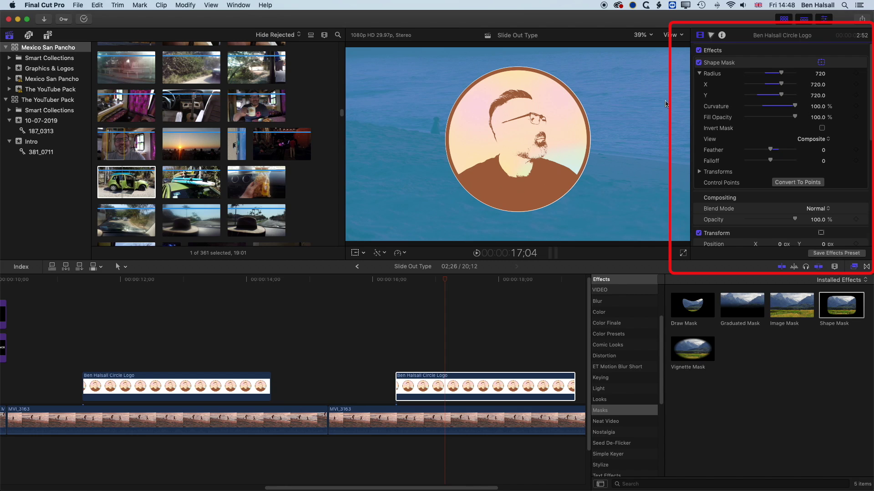
{"action": "left_click", "coordinate": [818, 85]}
{"action": "type", "text": "719"}
{"action": "key", "text": "Return"}
{"action": "key", "text": "Tab"}
{"action": "type", "text": "719"}
{"action": "key", "text": "Return"}
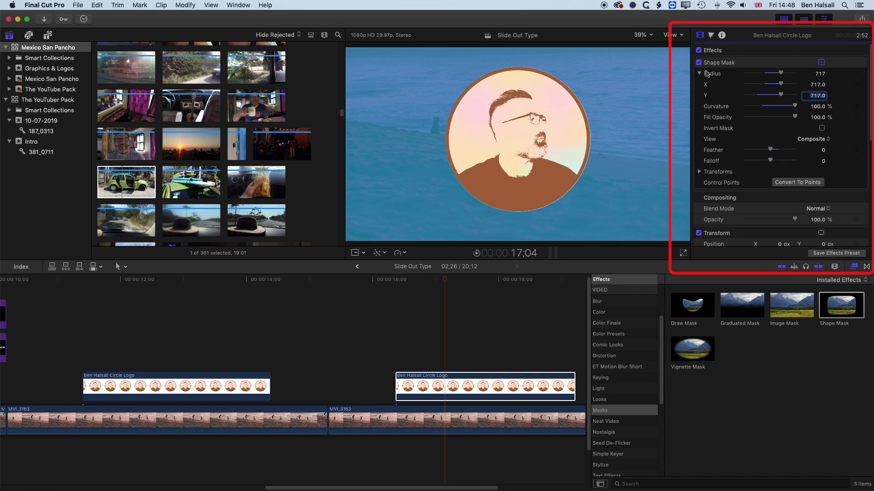
{"action": "left_click", "coordinate": [739, 64]}
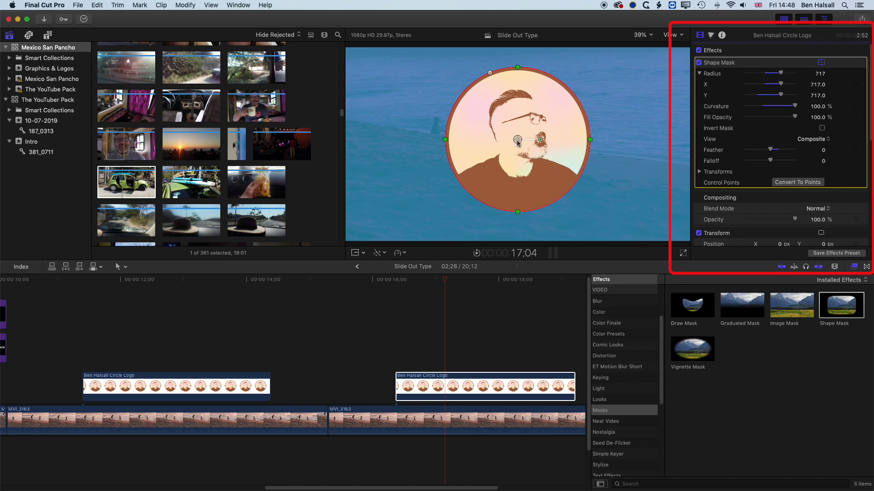
{"action": "left_click_drag", "start_coordinate": [517, 140], "coordinate": [517, 142]}
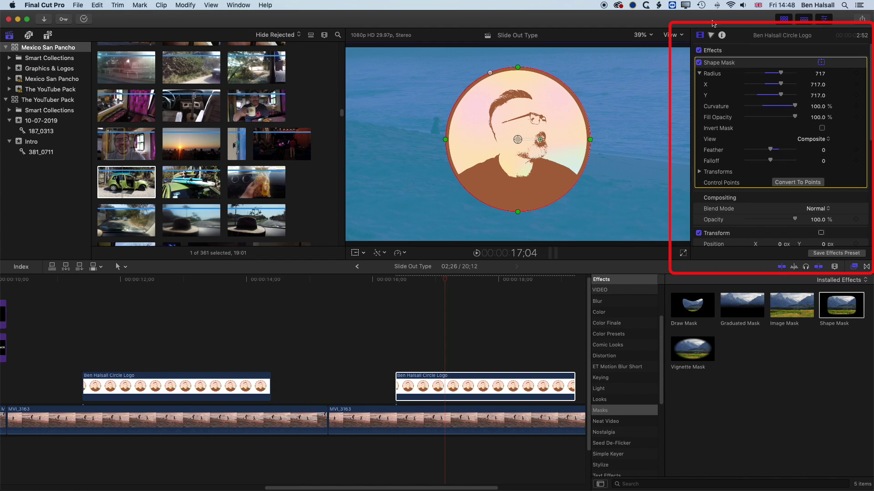
{"action": "left_click", "coordinate": [721, 200]}
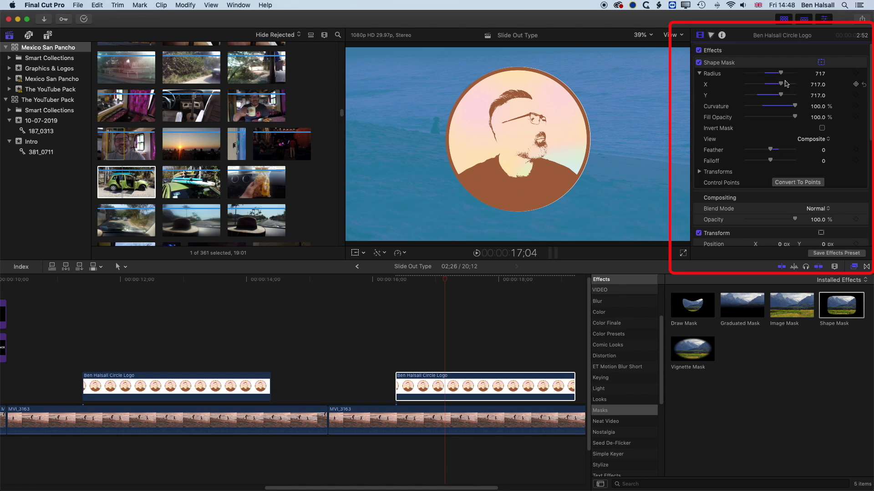
- Set the Radius X and Y to 715 and nudge the mask circle down slightly
{"action": "left_click", "coordinate": [816, 86]}
{"action": "type", "text": "715"}
{"action": "left_click", "coordinate": [814, 96]}
{"action": "type", "text": "715"}
{"action": "key", "text": "Tab"}
{"action": "left_click", "coordinate": [735, 62]}
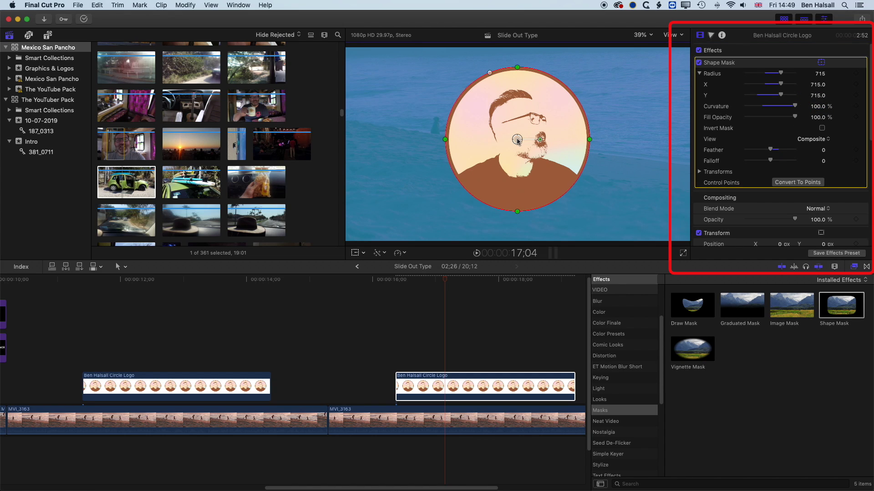
{"action": "left_click_drag", "start_coordinate": [518, 141], "coordinate": [518, 141]}
{"action": "left_click", "coordinate": [732, 201]}
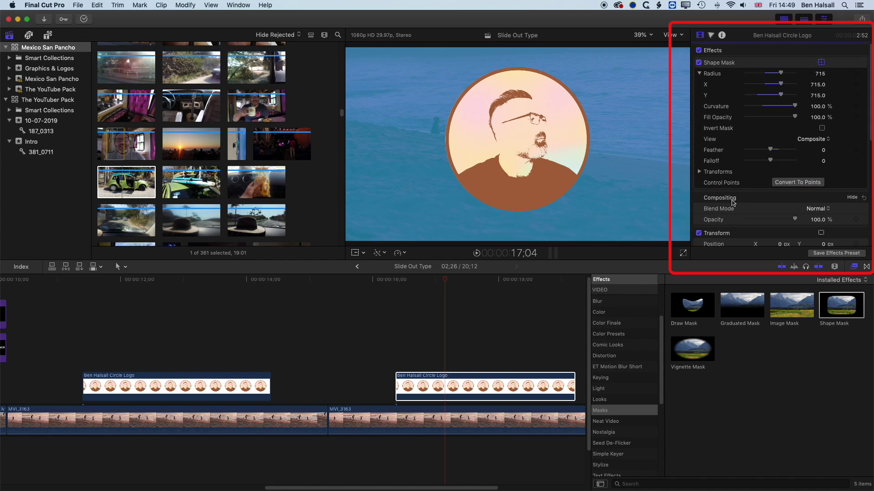
- Nudge the Shape Mask's Position X to -0.7 px, keeping Y at 49.6 px
{"action": "left_click", "coordinate": [699, 172]}
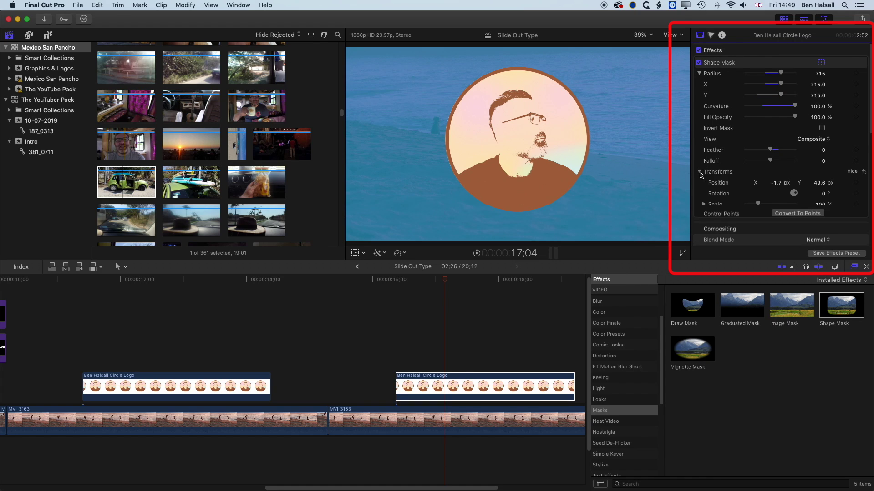
{"action": "left_click", "coordinate": [777, 184]}
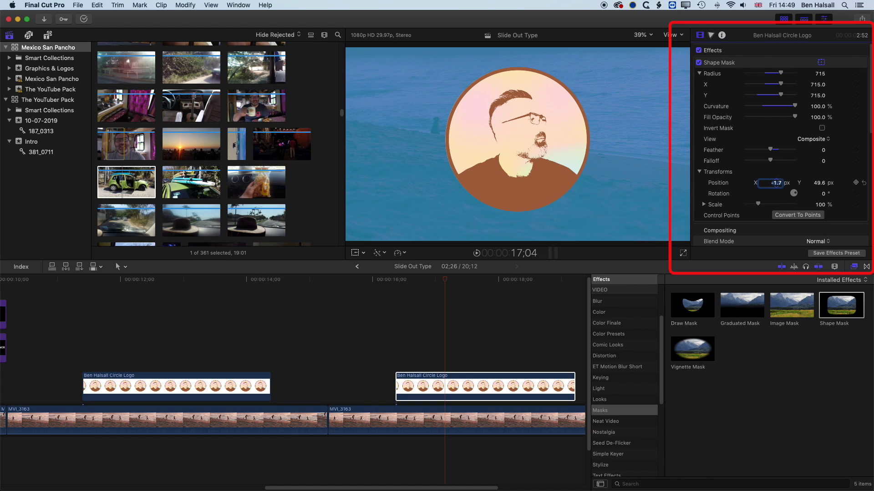
{"action": "left_click_drag", "start_coordinate": [776, 185], "coordinate": [776, 184]}
{"action": "left_click_drag", "start_coordinate": [820, 187], "coordinate": [821, 187]}
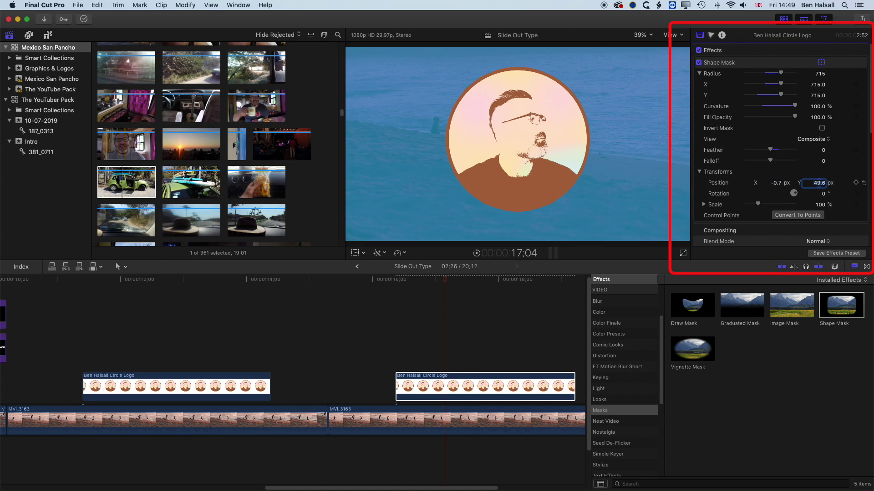
{"action": "left_click", "coordinate": [355, 253]}
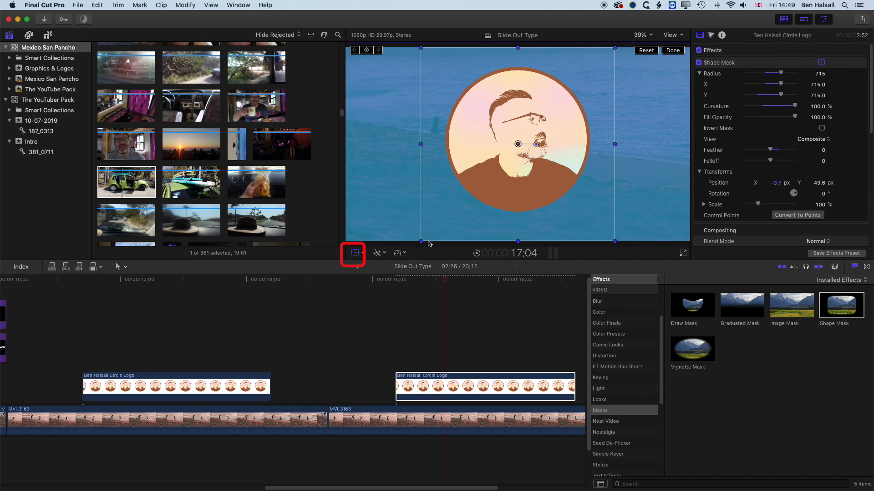
- Scale the circle logo down to about 68% and drag it to the upper-left of the beach footage
{"action": "left_click_drag", "start_coordinate": [421, 242], "coordinate": [466, 196]}
{"action": "mouse_move", "coordinate": [518, 144]}
{"action": "left_mouse_down"}
{"action": "mouse_move", "coordinate": [409, 97]}
{"action": "mouse_move", "coordinate": [403, 105]}
{"action": "left_mouse_up"}
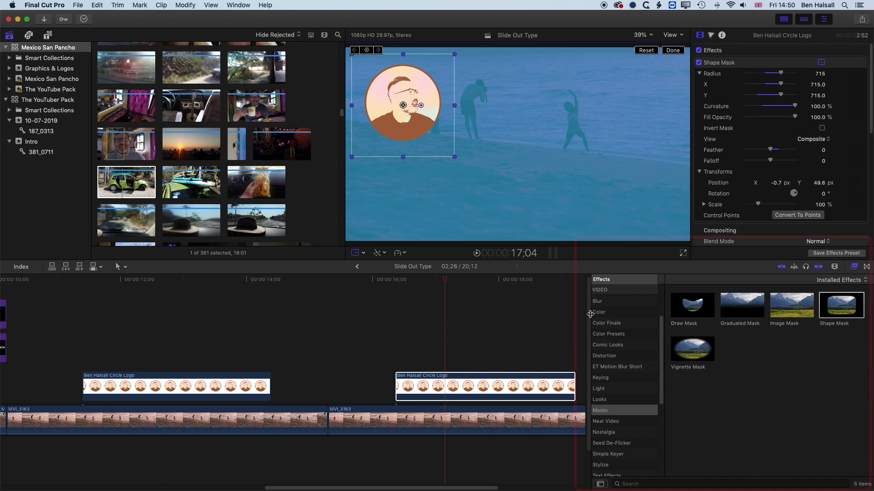
- Search all video effects for 'drop' and apply Drop Shadow to the logo clip
{"action": "scroll", "coordinate": [607, 293], "scroll_direction": "up", "scroll_amount": 1}
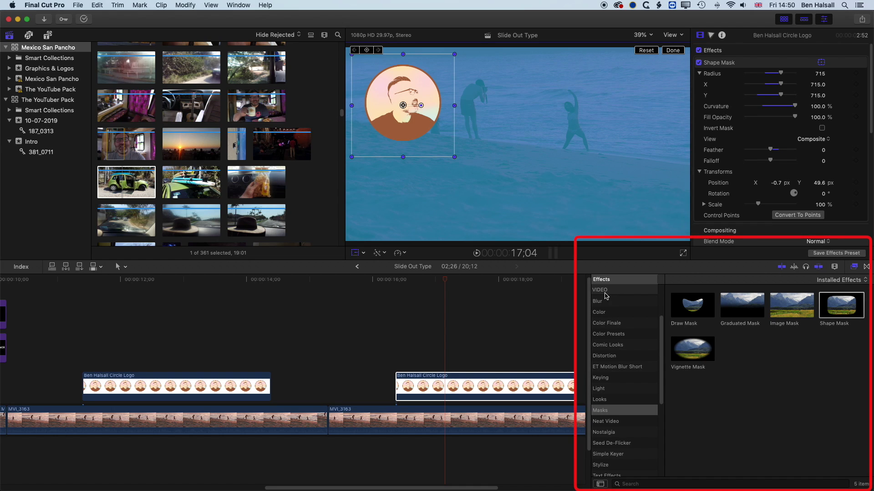
{"action": "left_click", "coordinate": [607, 298]}
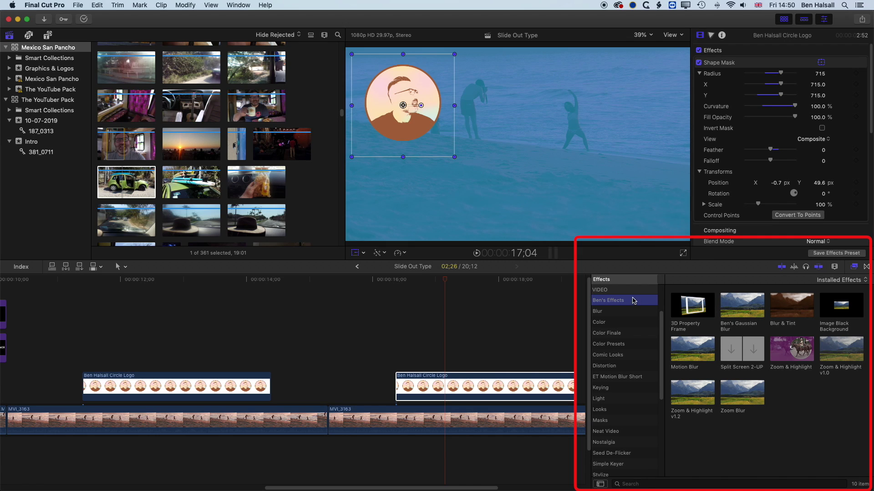
{"action": "scroll", "coordinate": [605, 297], "scroll_direction": "up", "scroll_amount": 1}
{"action": "left_click", "coordinate": [605, 298]}
{"action": "scroll", "coordinate": [606, 298], "scroll_direction": "up", "scroll_amount": 4}
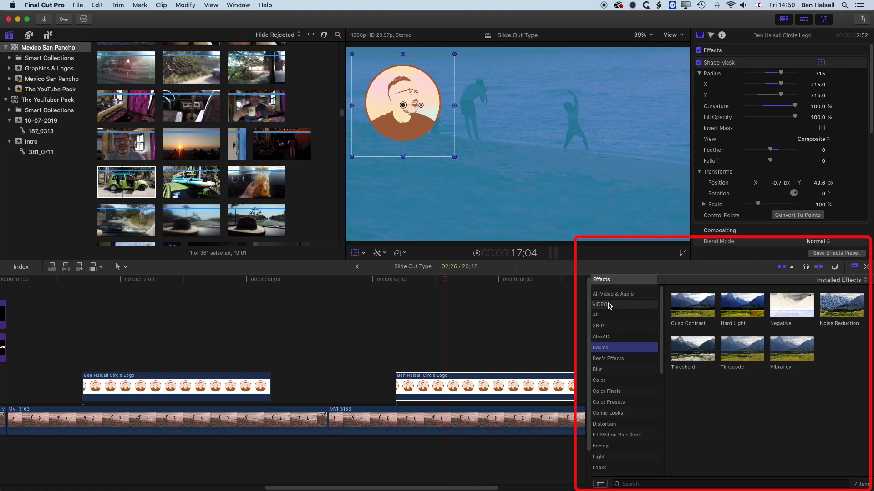
{"action": "left_click", "coordinate": [607, 312]}
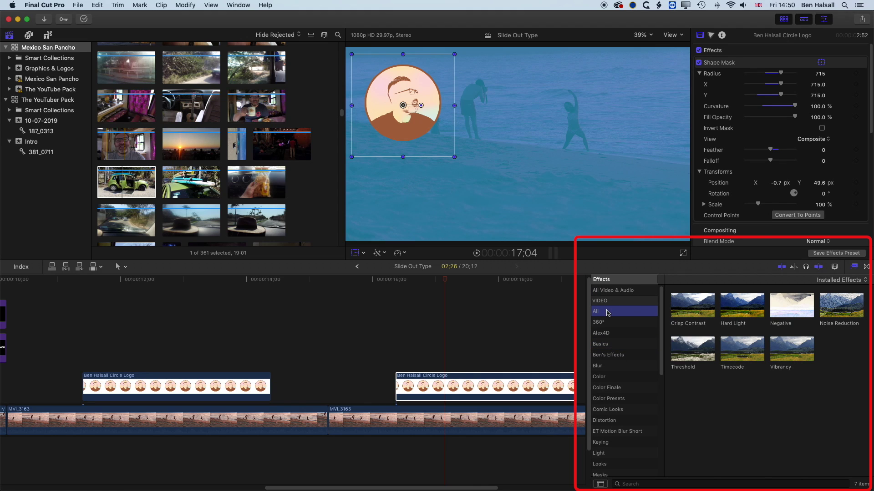
{"action": "left_click", "coordinate": [675, 484]}
{"action": "type", "text": "drop"}
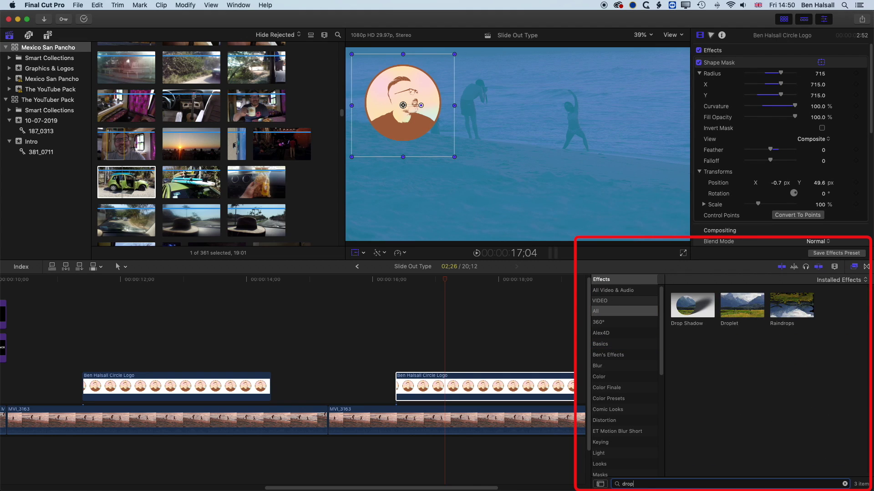
{"action": "left_click_drag", "start_coordinate": [692, 306], "coordinate": [438, 414]}
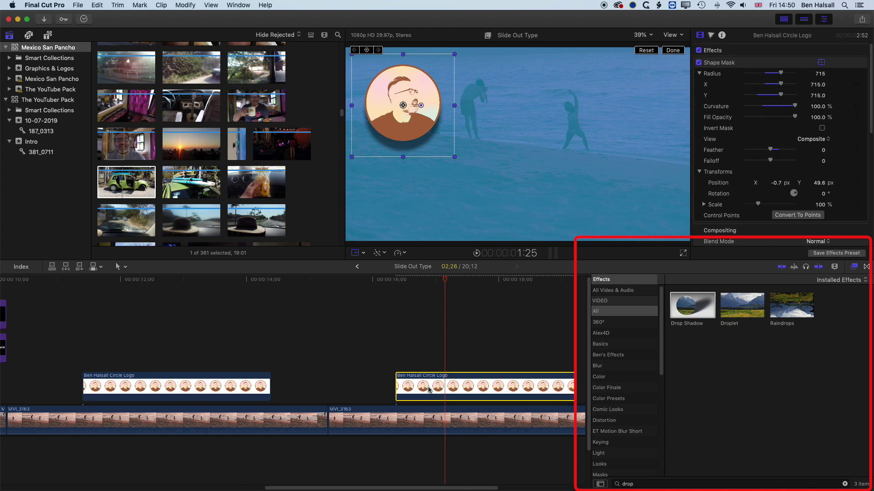
{"action": "scroll", "coordinate": [773, 114], "scroll_direction": "down", "scroll_amount": 5}
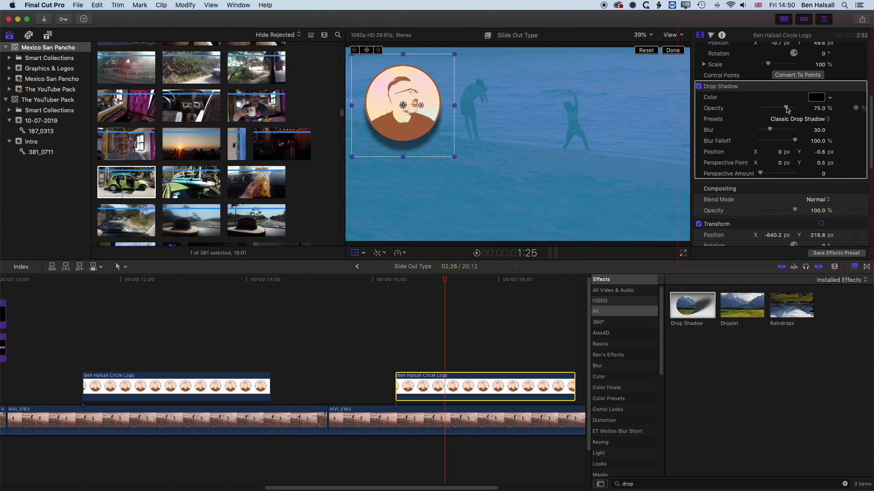
- Set the Drop Shadow to 100% opacity with a blur of 49
{"action": "left_click_drag", "start_coordinate": [785, 108], "coordinate": [781, 109]}
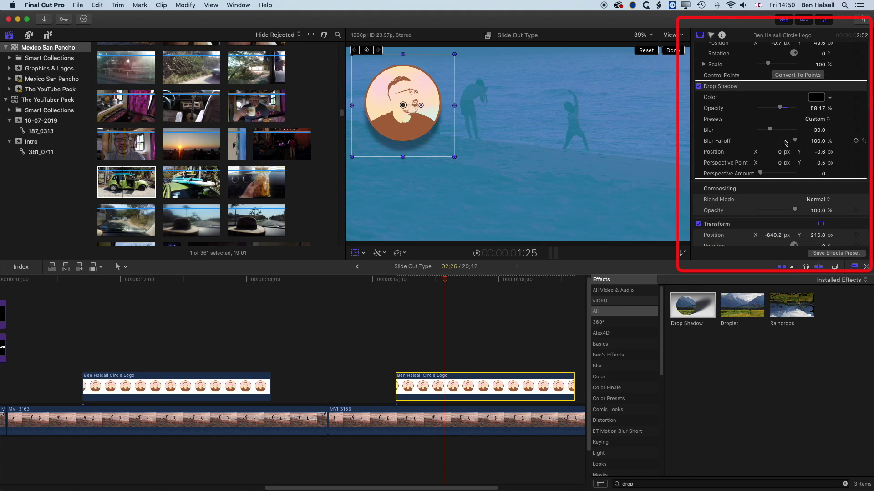
{"action": "left_click_drag", "start_coordinate": [818, 152], "coordinate": [818, 152]}
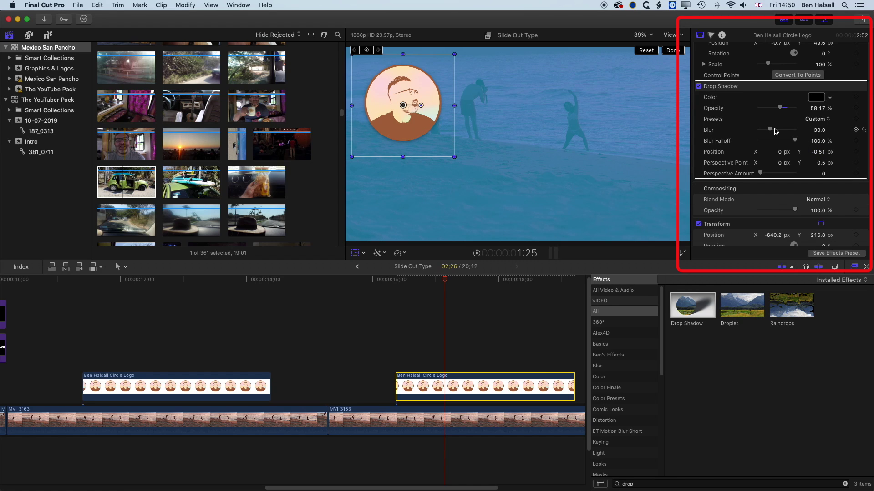
{"action": "left_click_drag", "start_coordinate": [770, 130], "coordinate": [796, 108]}
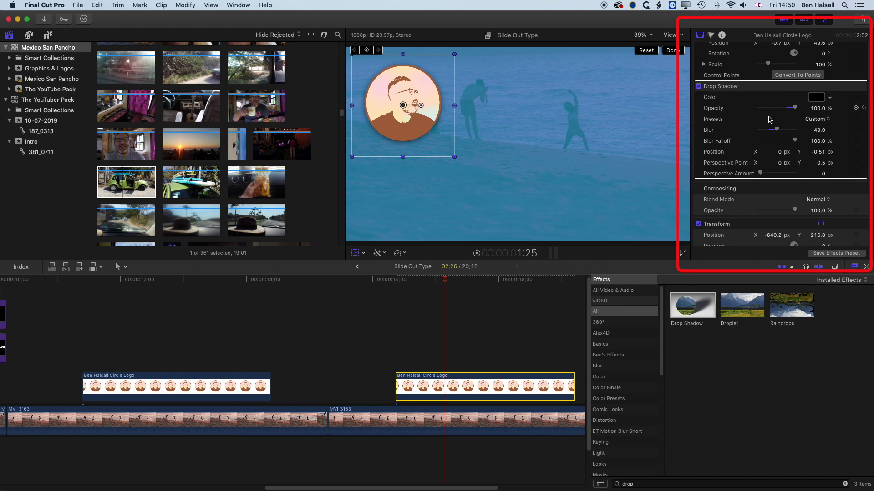
- Drag the second logo to the centre of the frame
{"action": "left_click_drag", "start_coordinate": [403, 105], "coordinate": [524, 144]}
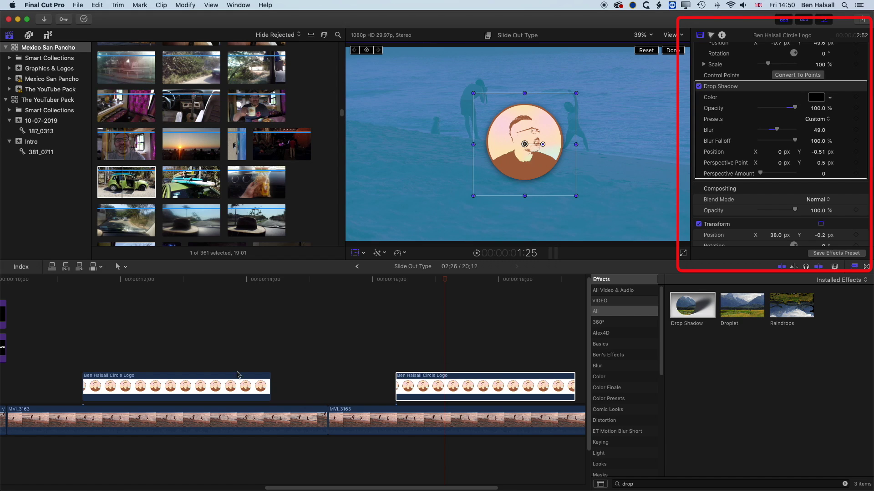
{"action": "left_click", "coordinate": [420, 393]}
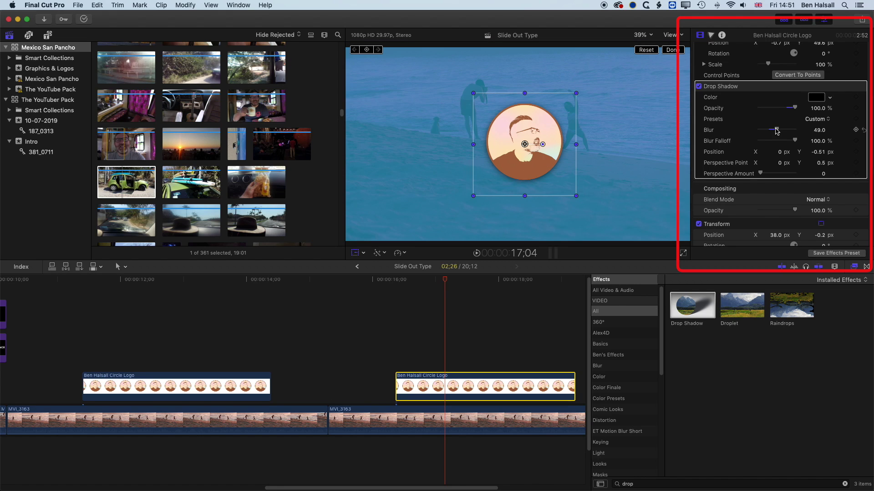
{"action": "scroll", "coordinate": [777, 131], "scroll_direction": "up", "scroll_amount": 5}
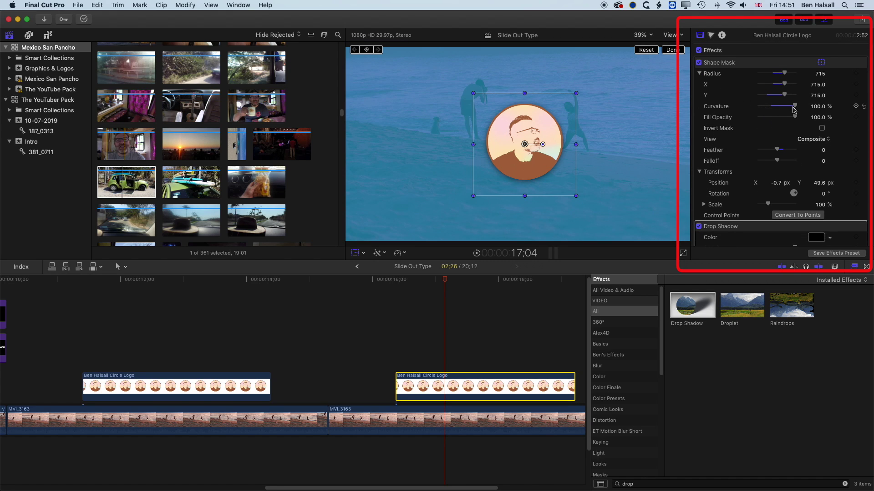
{"action": "left_click_drag", "start_coordinate": [794, 106], "coordinate": [749, 108]}
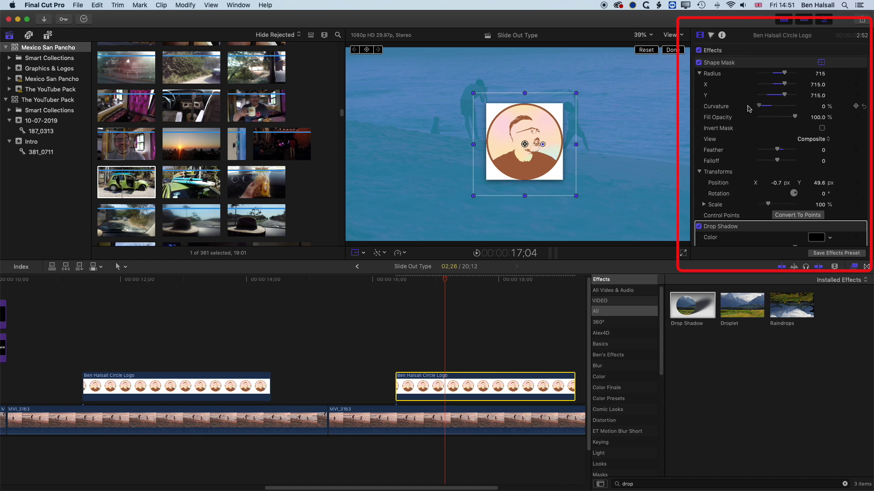
{"action": "left_click_drag", "start_coordinate": [784, 85], "coordinate": [788, 87]}
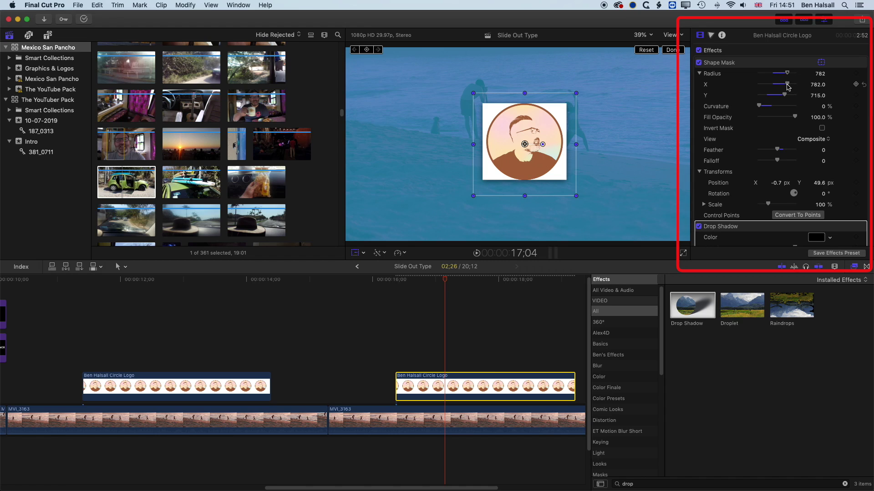
{"action": "key", "text": "super+z"}
{"action": "key", "text": "super+z"}
{"action": "key", "text": "super+z"}
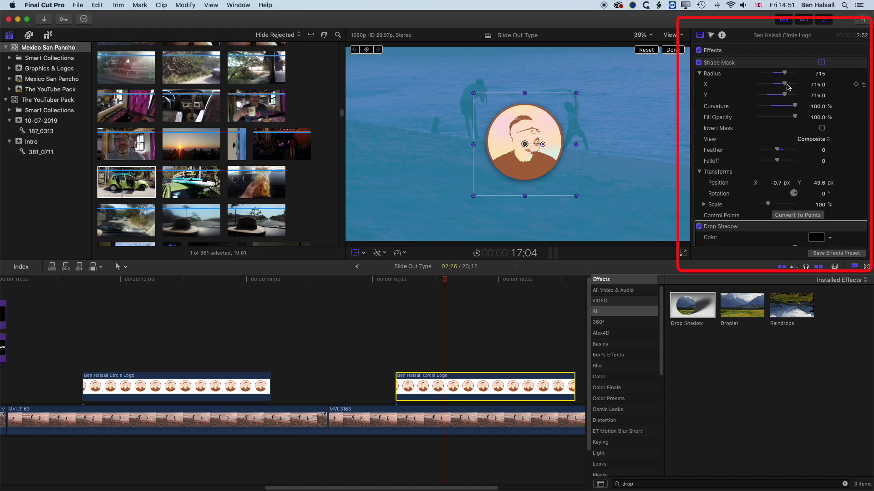
{"action": "scroll", "coordinate": [615, 430], "scroll_direction": "down", "scroll_amount": 1}
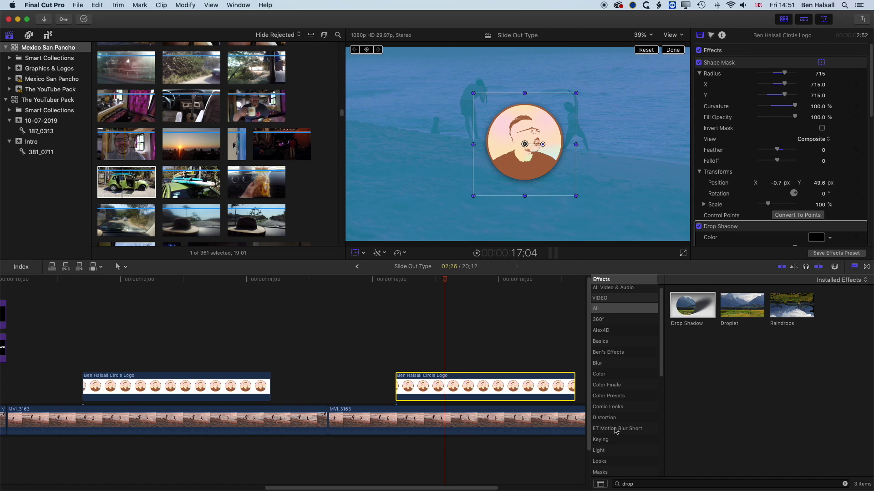
{"action": "scroll", "coordinate": [616, 432], "scroll_direction": "down", "scroll_amount": 3}
{"action": "left_click", "coordinate": [609, 446]}
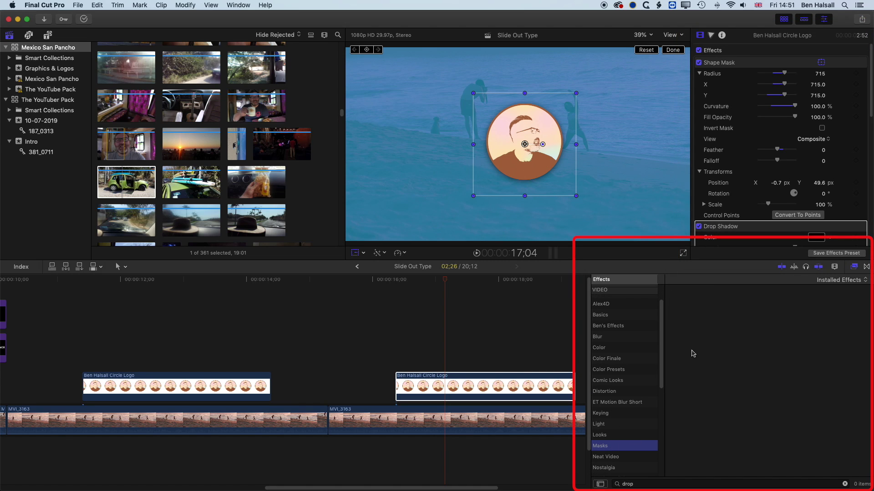
- Clear the effects search so the five Masks effects, including Shape Mask, are listed
{"action": "left_click", "coordinate": [845, 484]}
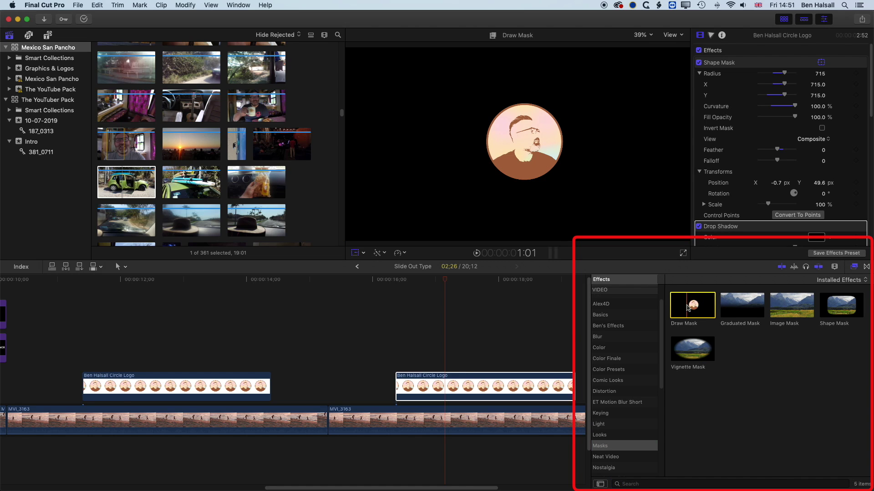